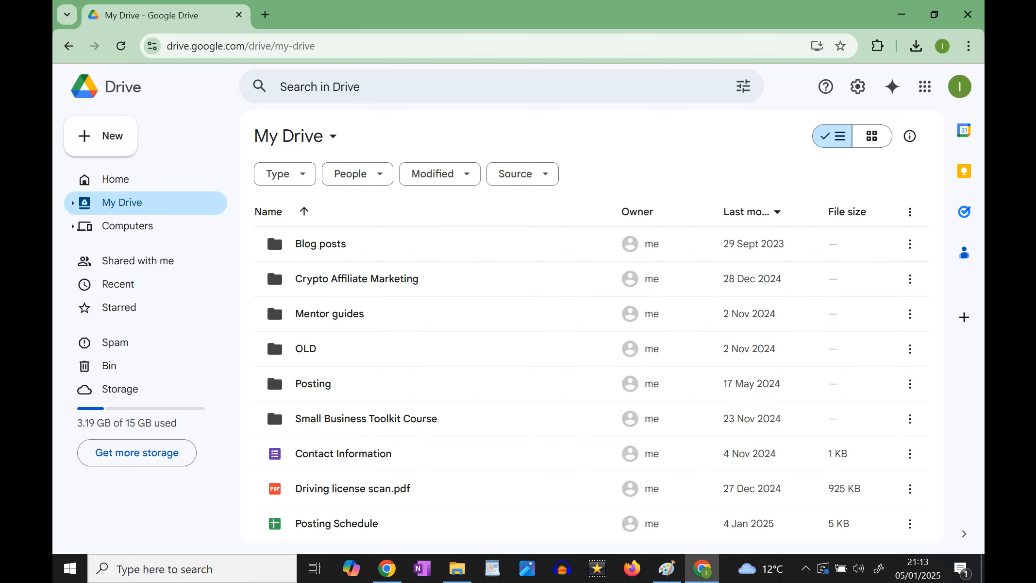
- Create a folder named "Core Google Sheet Skills" in My Drive and open it
key(alt+c)
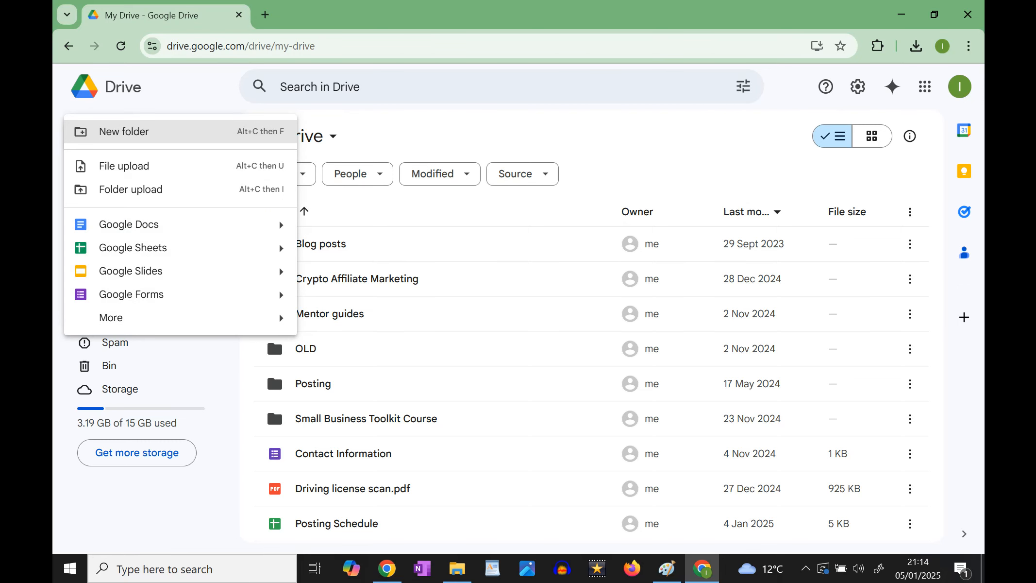
key(Return)
text(Core Google Sheet Skills)
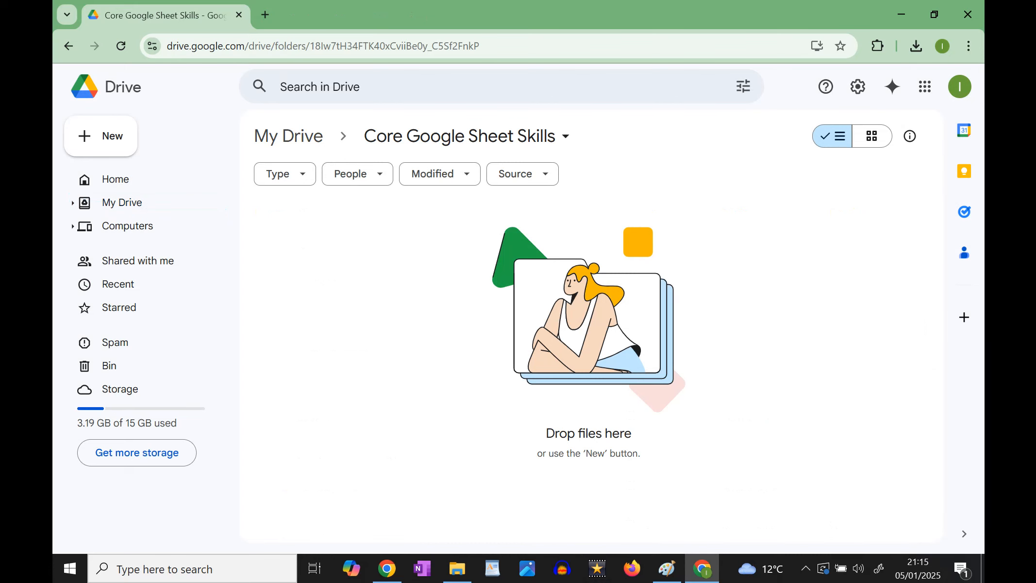
right_click(331, 252)
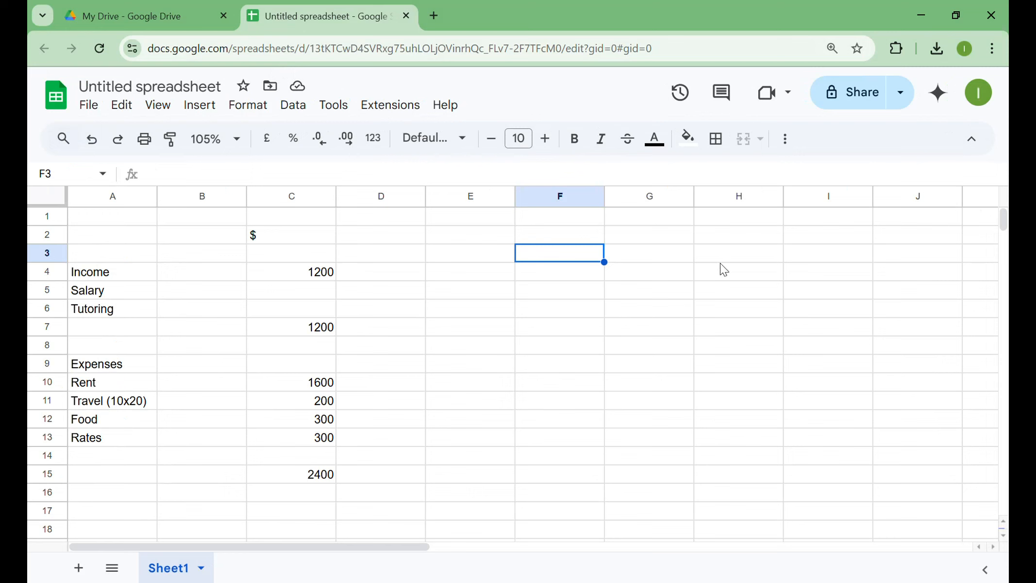
- Rename the untitled spreadsheet as "2025 Budget"
click(156, 86)
text(202)
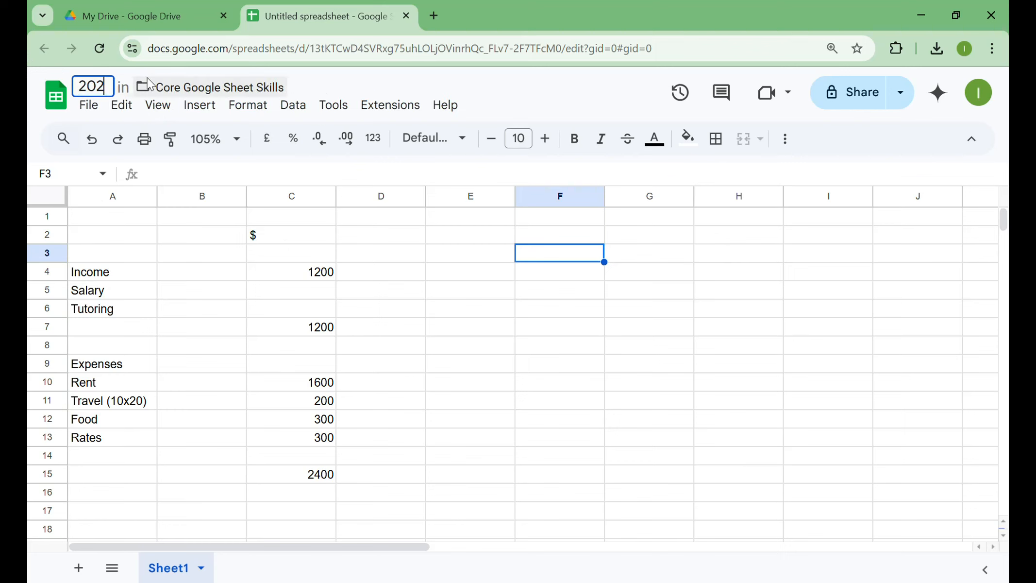
text(5)
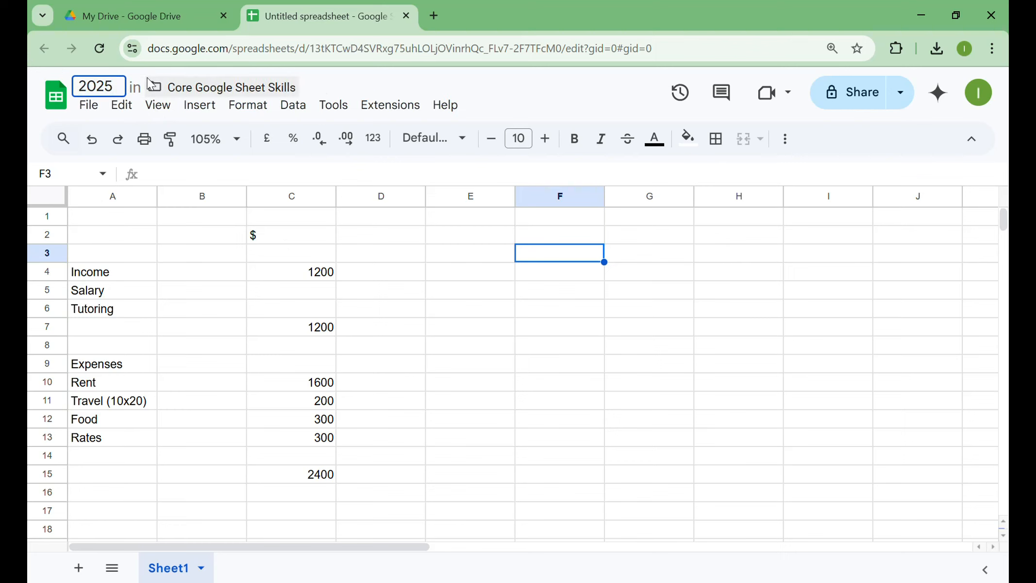
text( Budget)
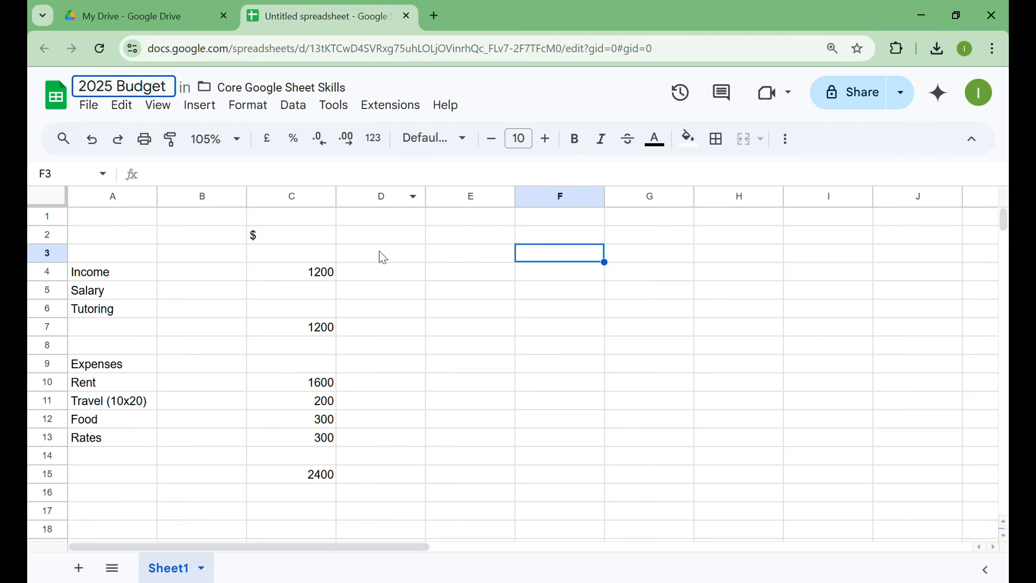
click(341, 241)
- Make the $ heading in cell C2 bold and centre it horizontally
click(316, 240)
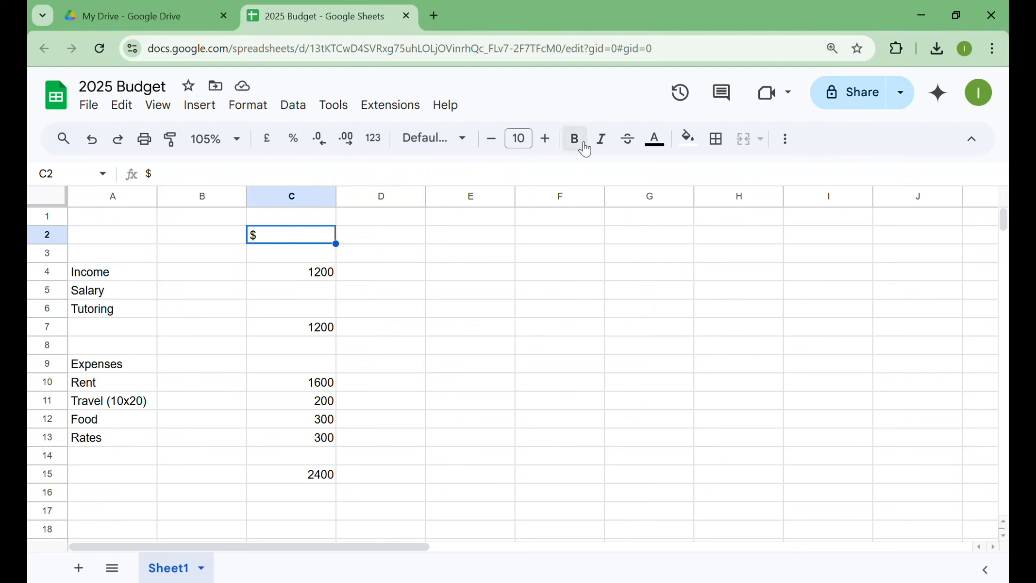
click(588, 143)
click(786, 138)
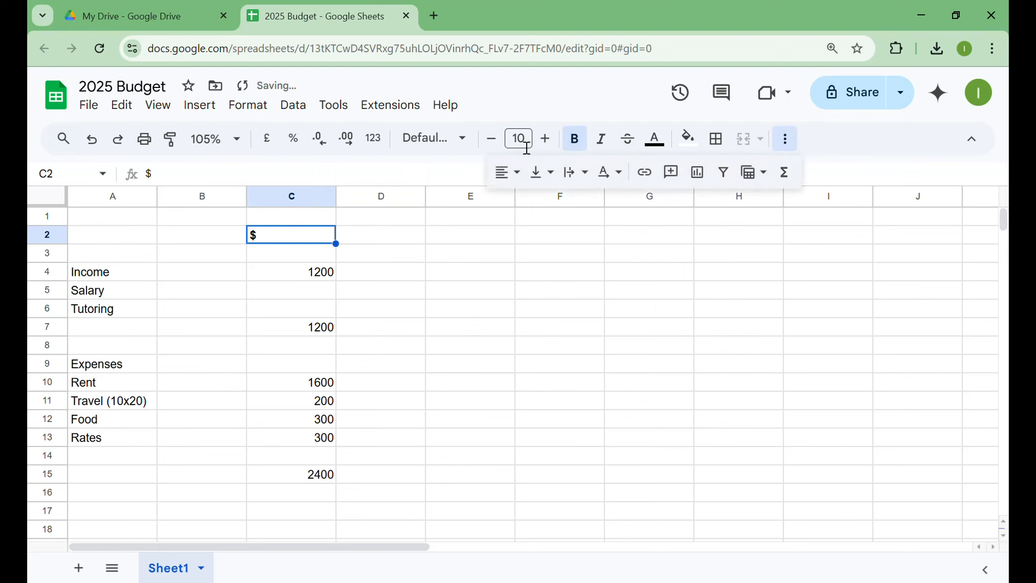
click(522, 173)
click(533, 203)
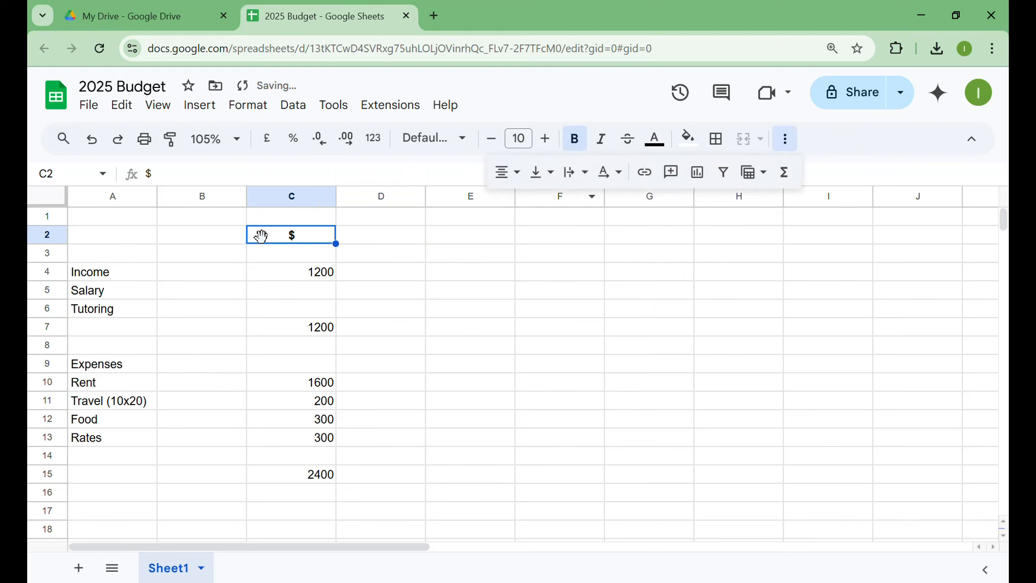
- Make the Income heading in A4 and the Expenses heading in A9 bold
click(133, 281)
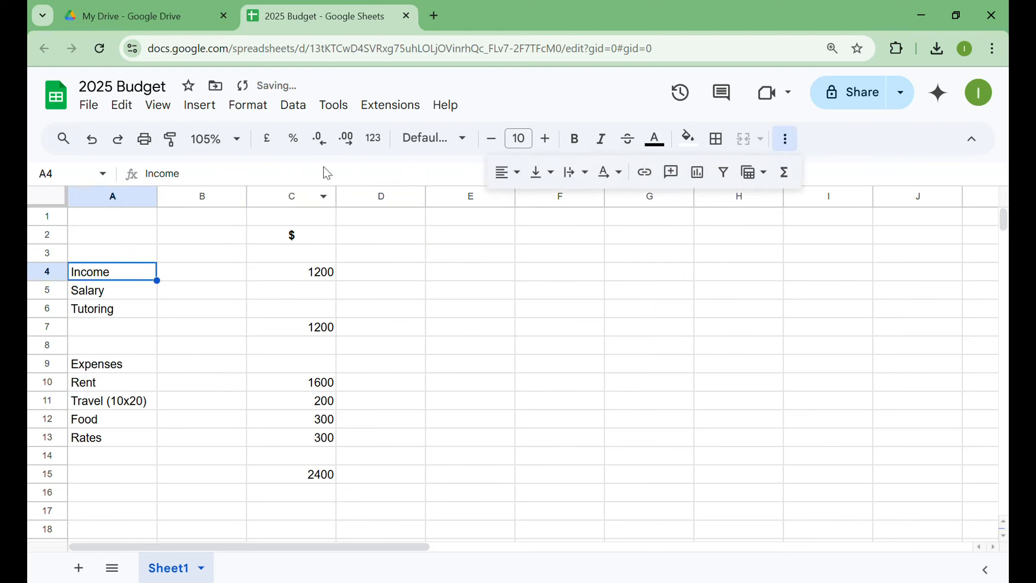
click(575, 139)
click(146, 364)
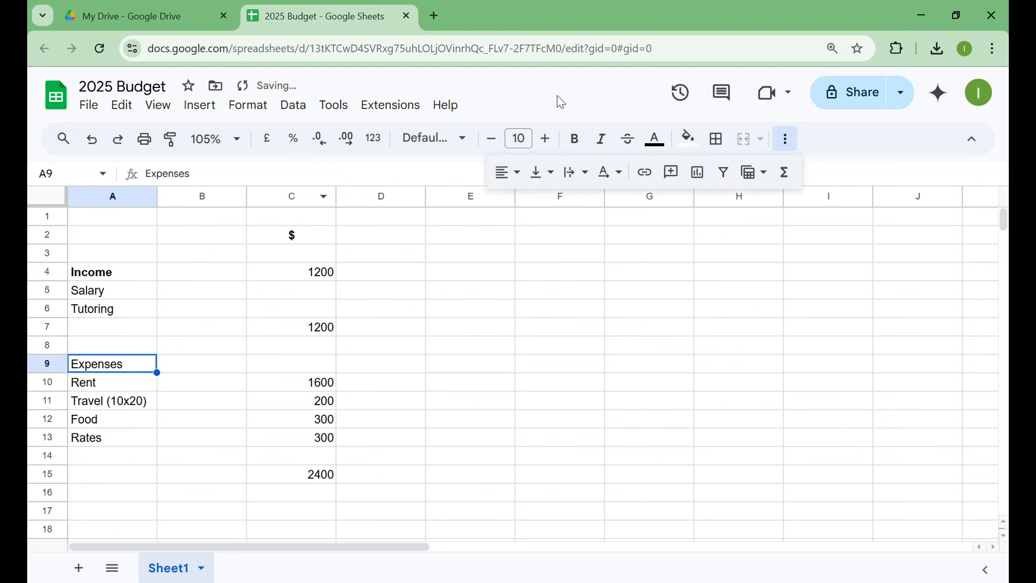
click(580, 140)
- Make the income total in C7 and the expenses total in C15 bold
click(316, 325)
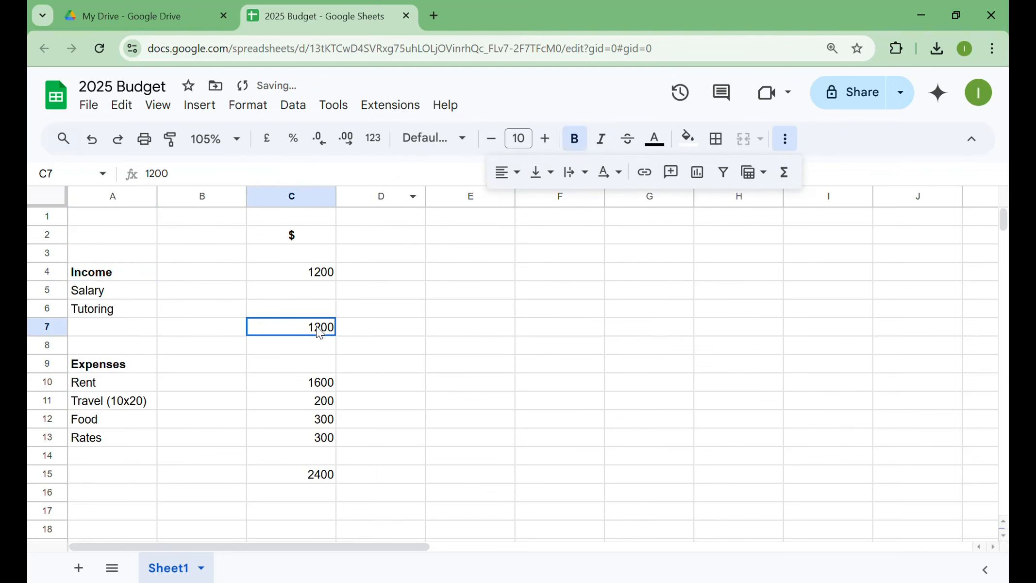
click(574, 139)
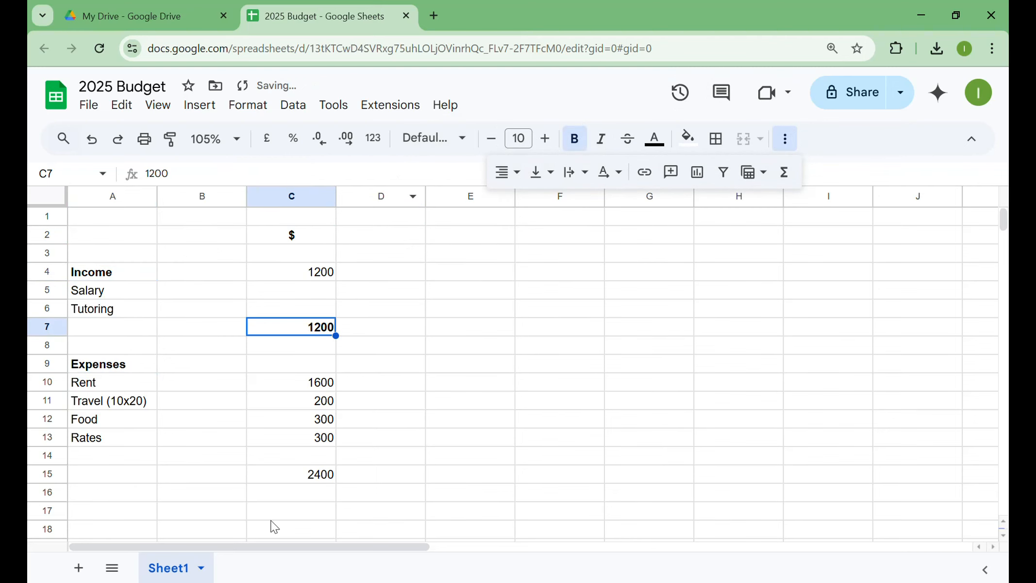
click(323, 478)
click(582, 144)
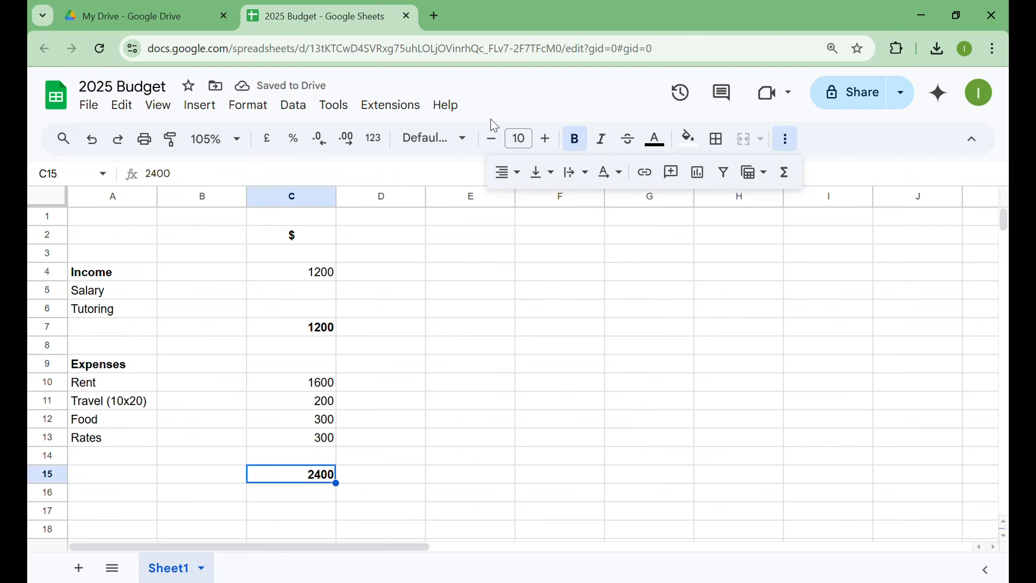
- Add top and bottom borders to the income total in C7 and the expenses total in C15
click(324, 332)
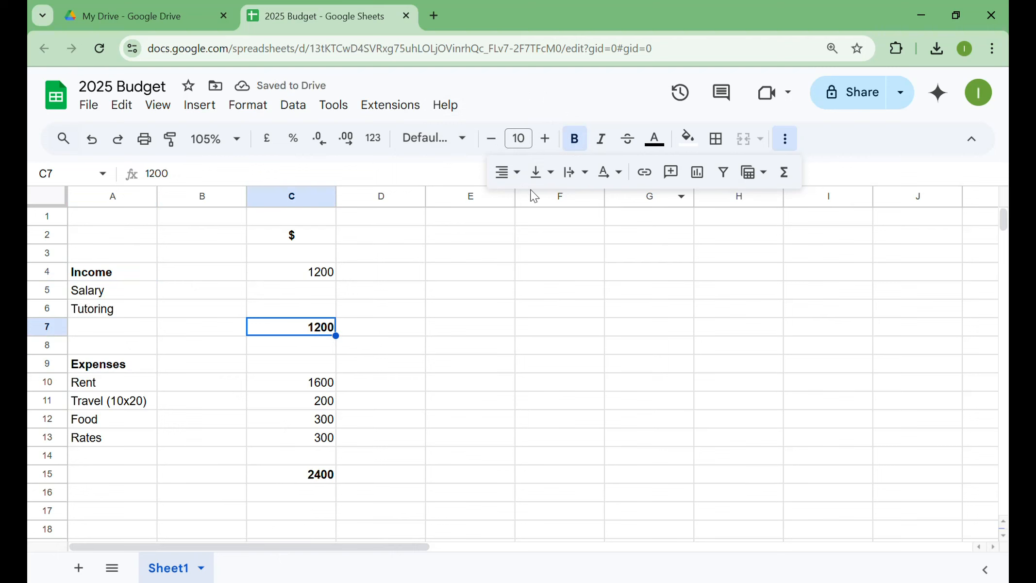
click(717, 143)
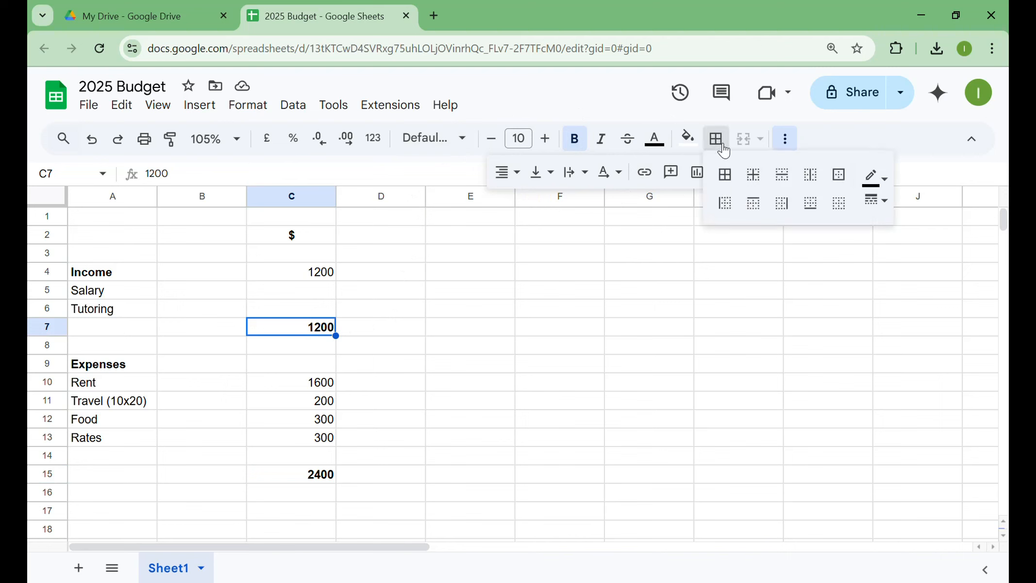
click(760, 206)
click(809, 203)
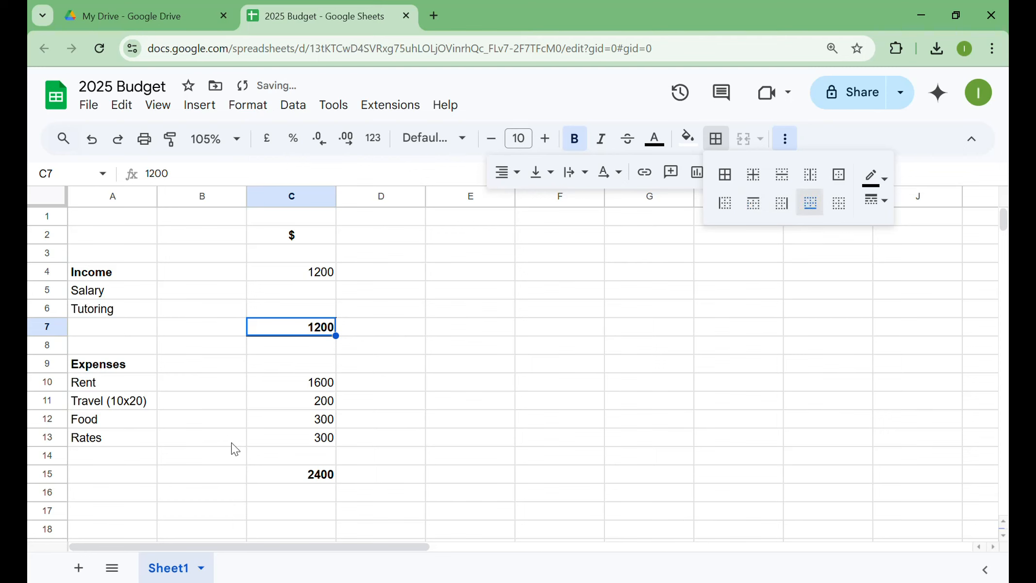
click(293, 482)
click(718, 142)
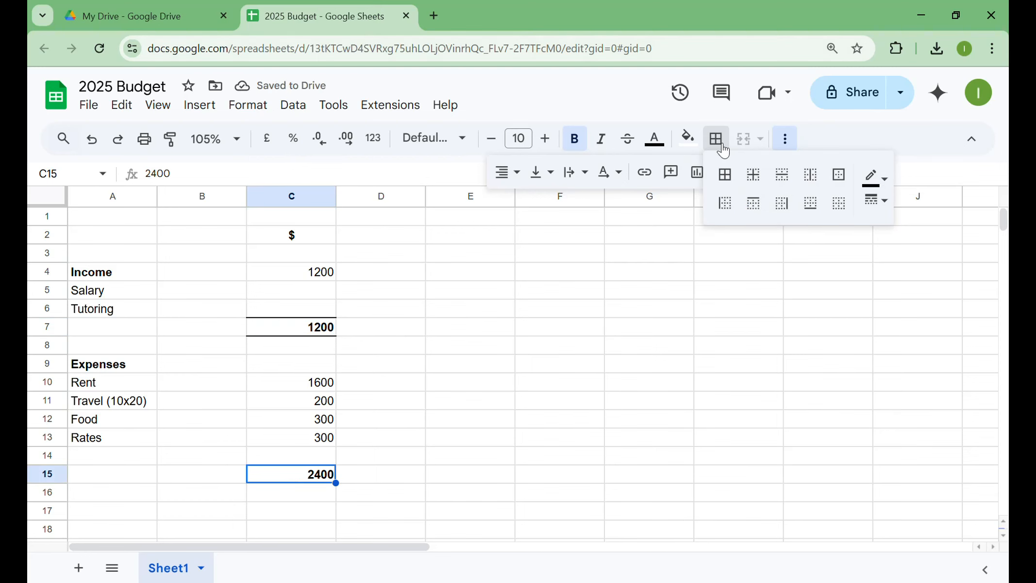
click(754, 204)
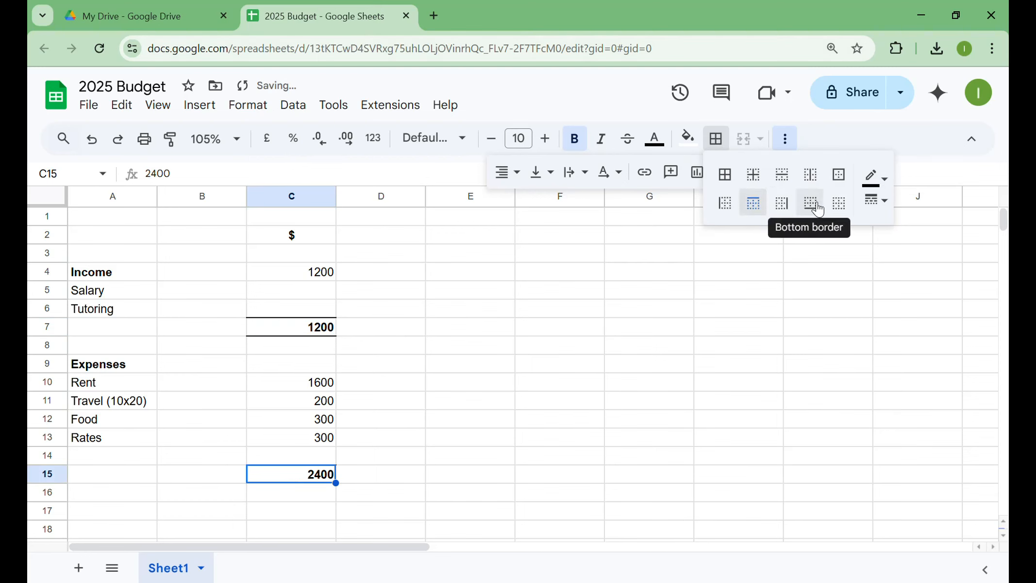
click(817, 207)
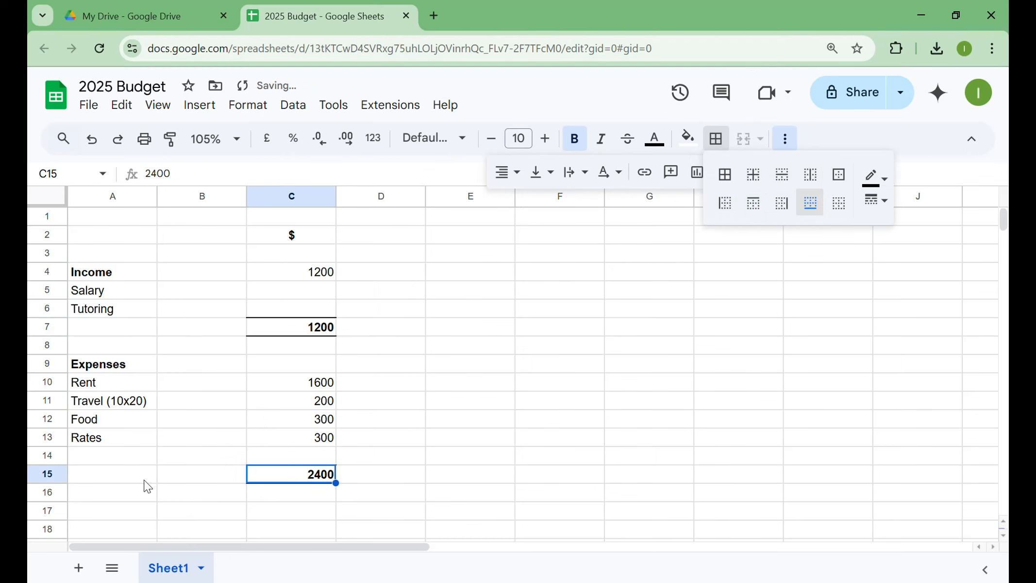
- Enter the label "Shortfall" in cell A17, below the expenses section
click(123, 497)
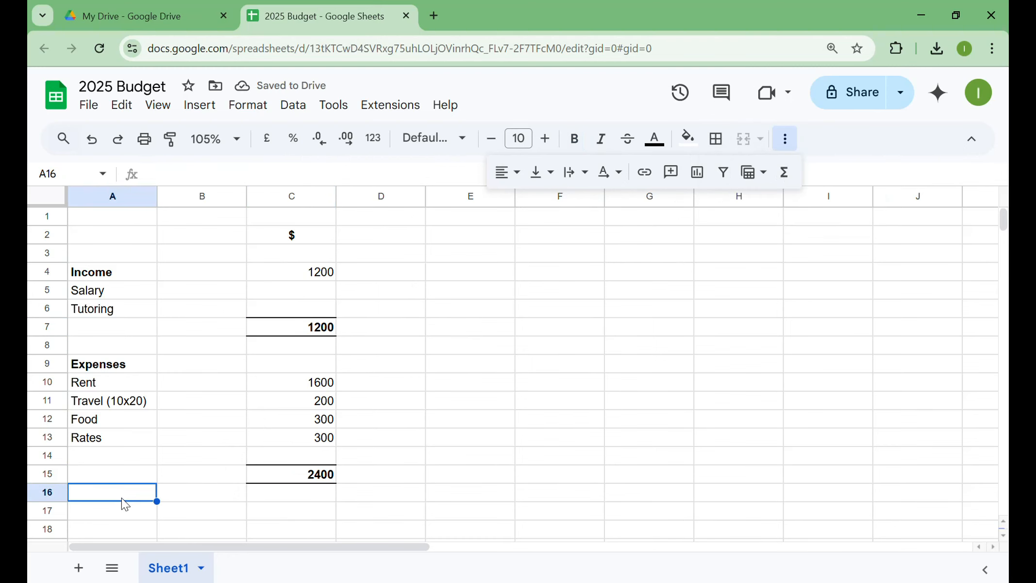
click(119, 510)
text(Shortfall)
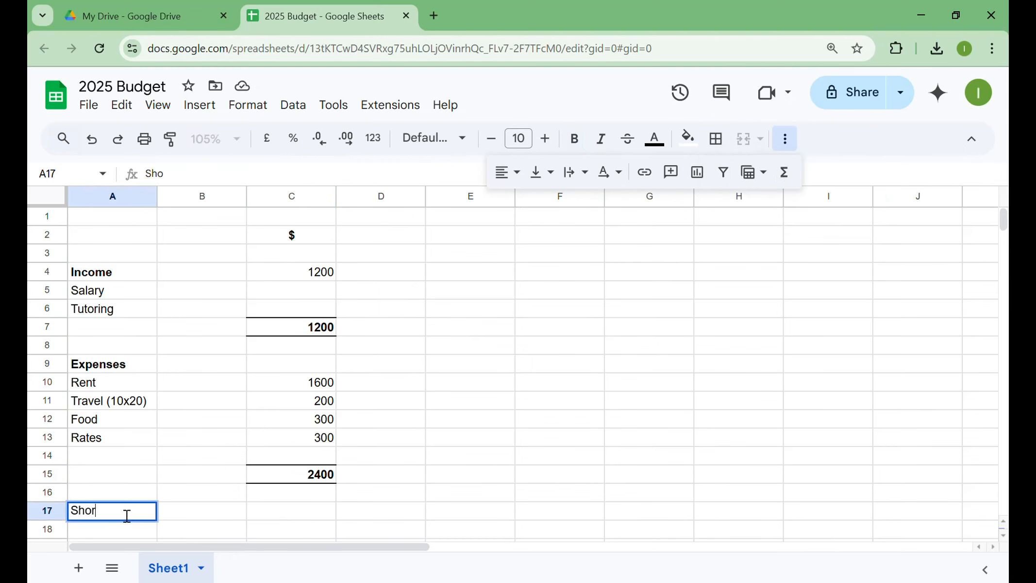
key(Tab)
key(Tab)
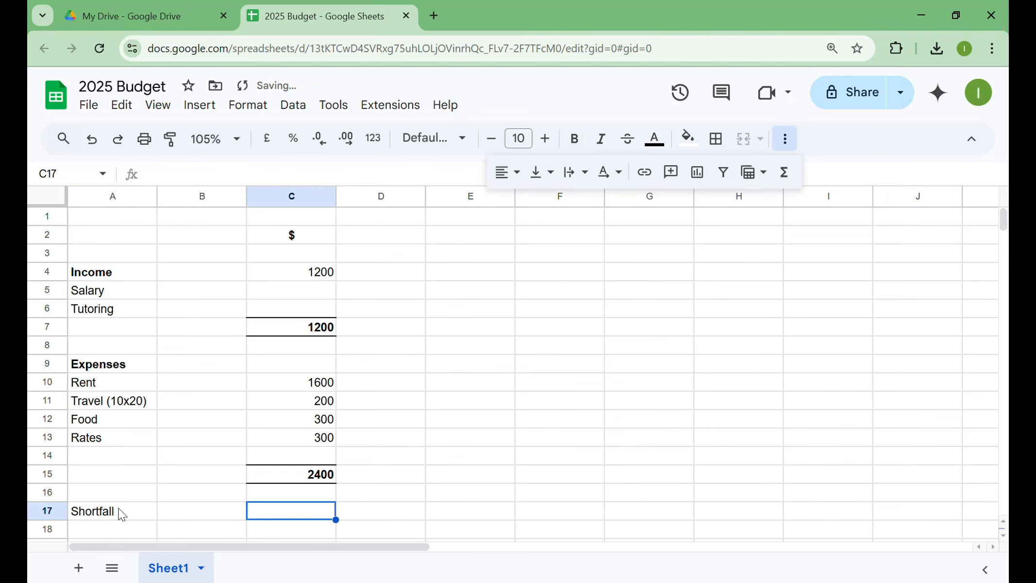
- Calculate the shortfall in C17 as income total minus expenses total with the formula =C7-C15
text(=)
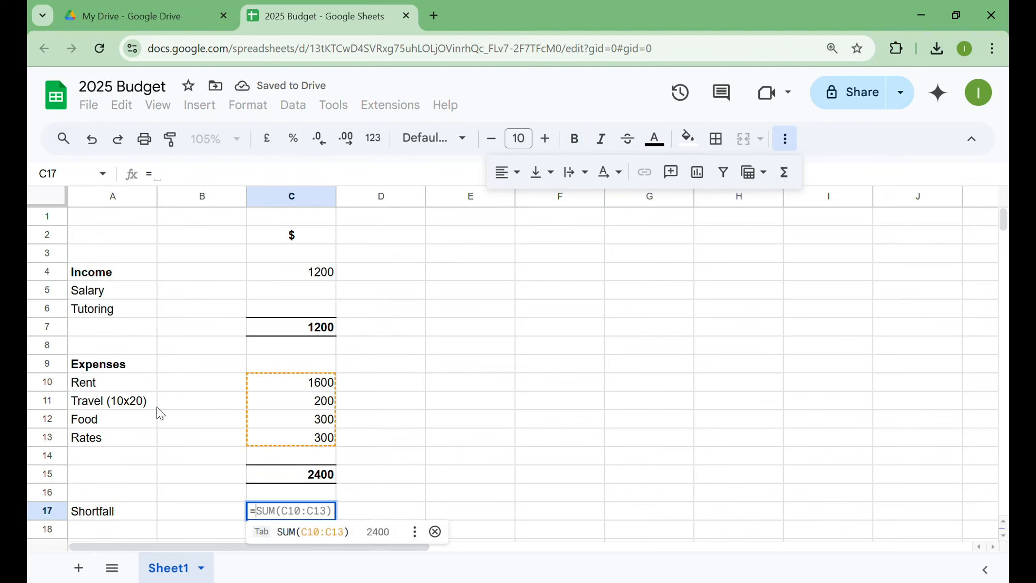
click(314, 334)
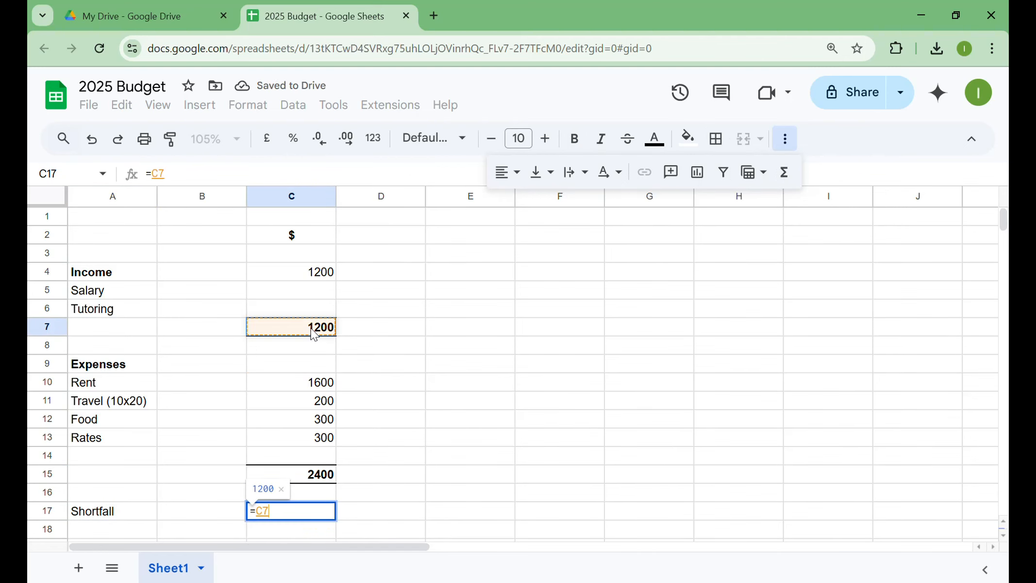
text(-)
click(311, 478)
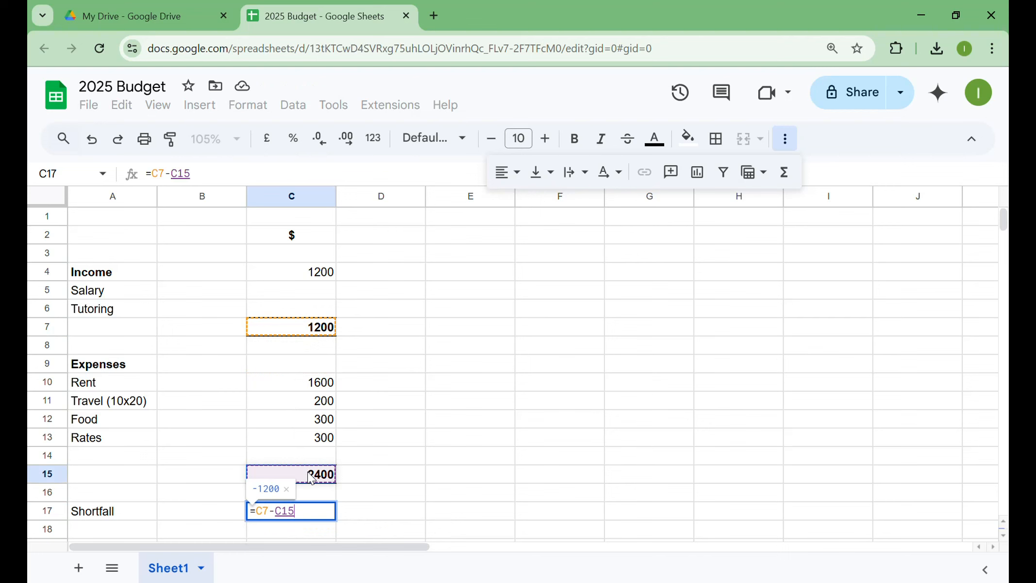
key(Return)
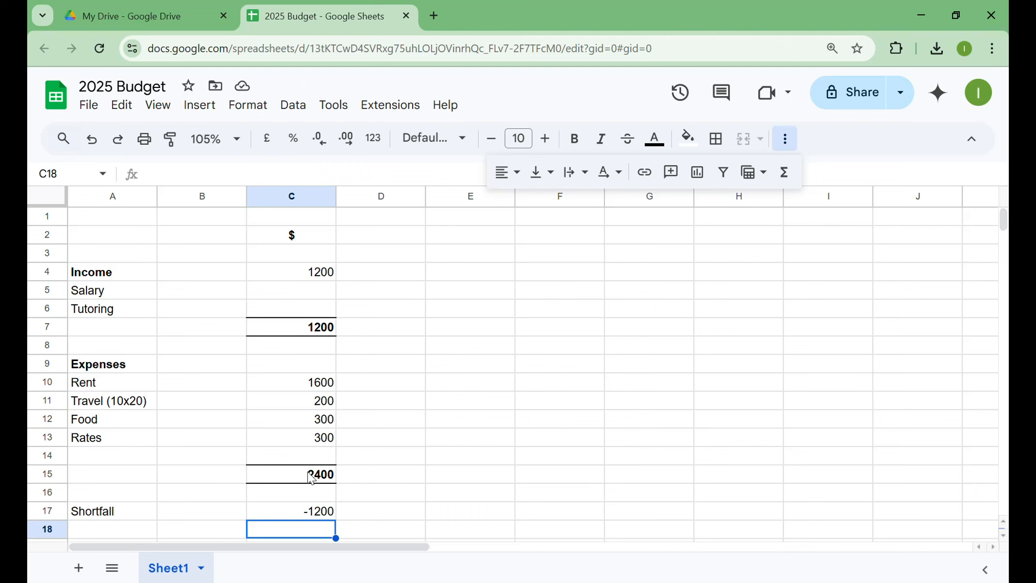
- Replace the typed income total in C7 with a SUM formula over the Salary and Tutoring rows, =SUM(C5:C6)
click(320, 330)
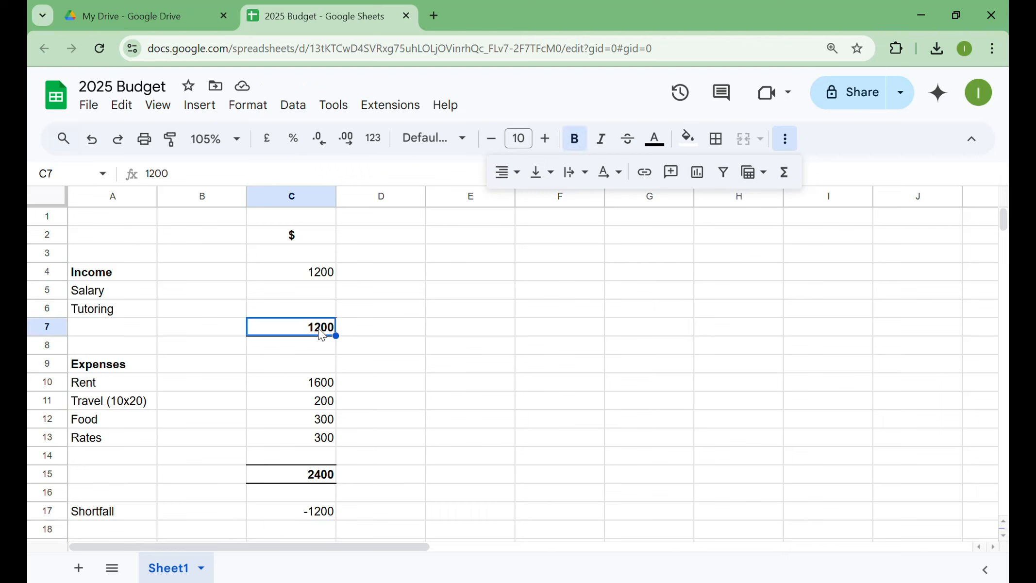
click(785, 176)
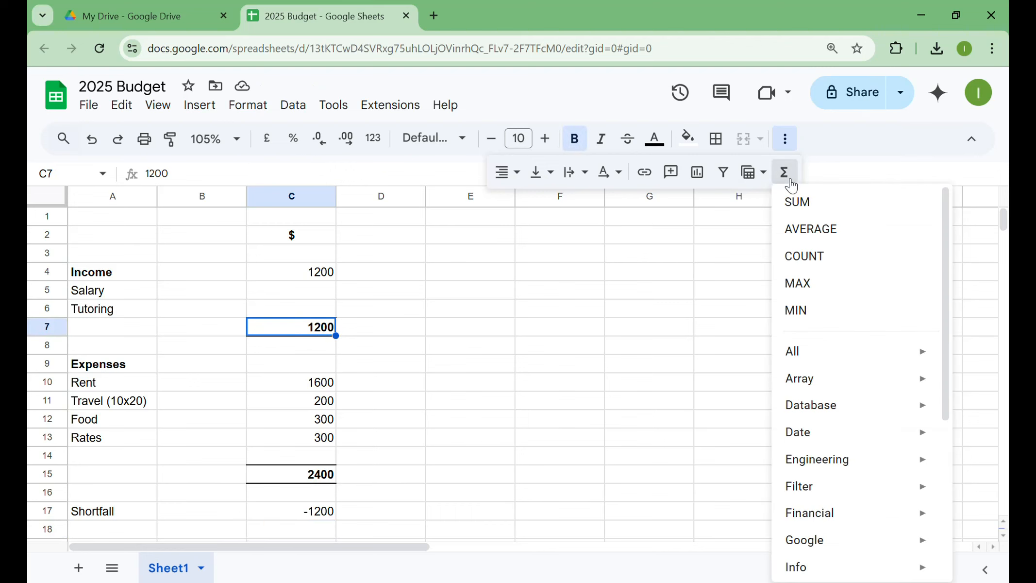
click(811, 212)
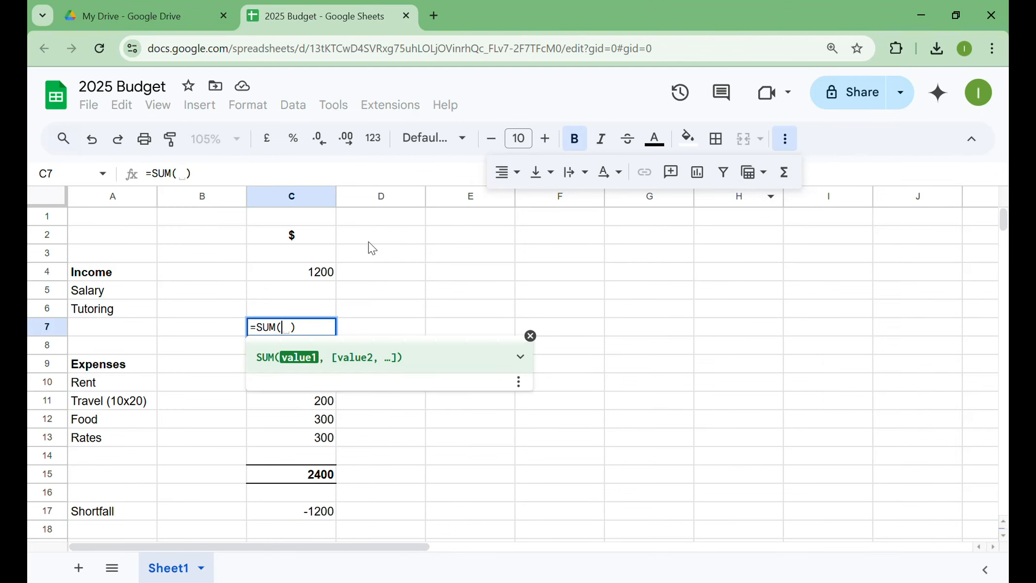
click(306, 273)
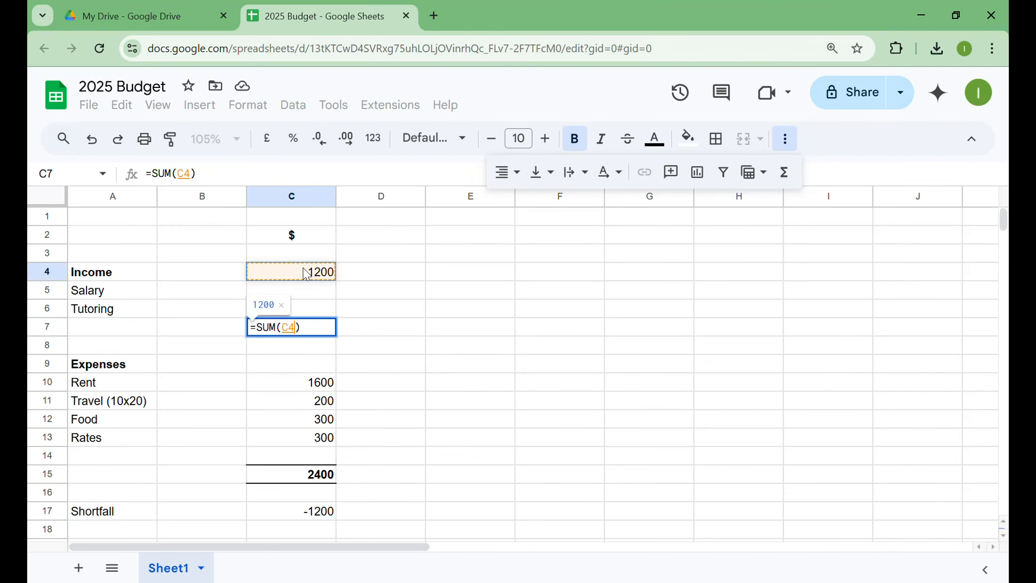
drag(306, 273, 313, 310)
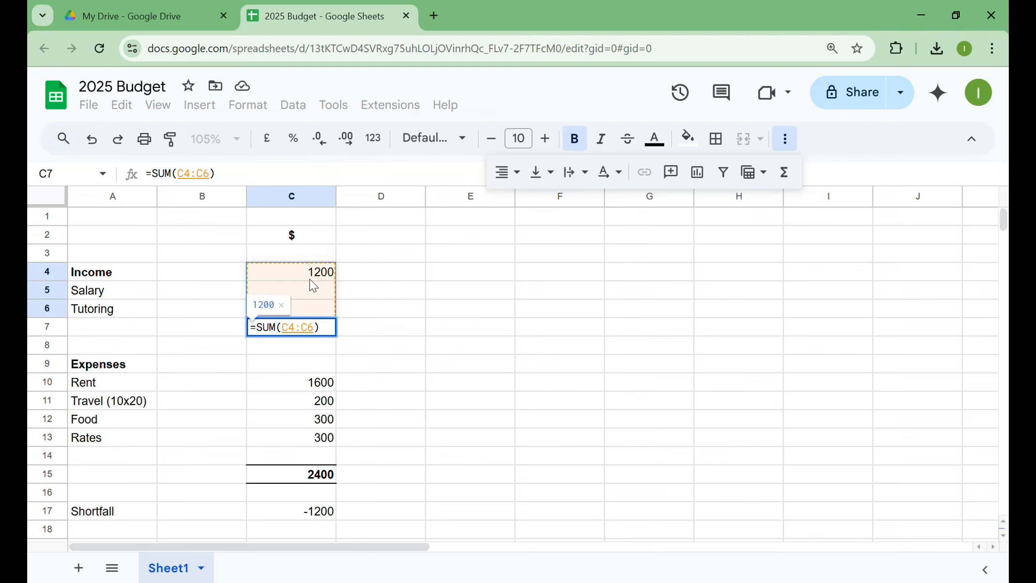
drag(312, 288, 317, 313)
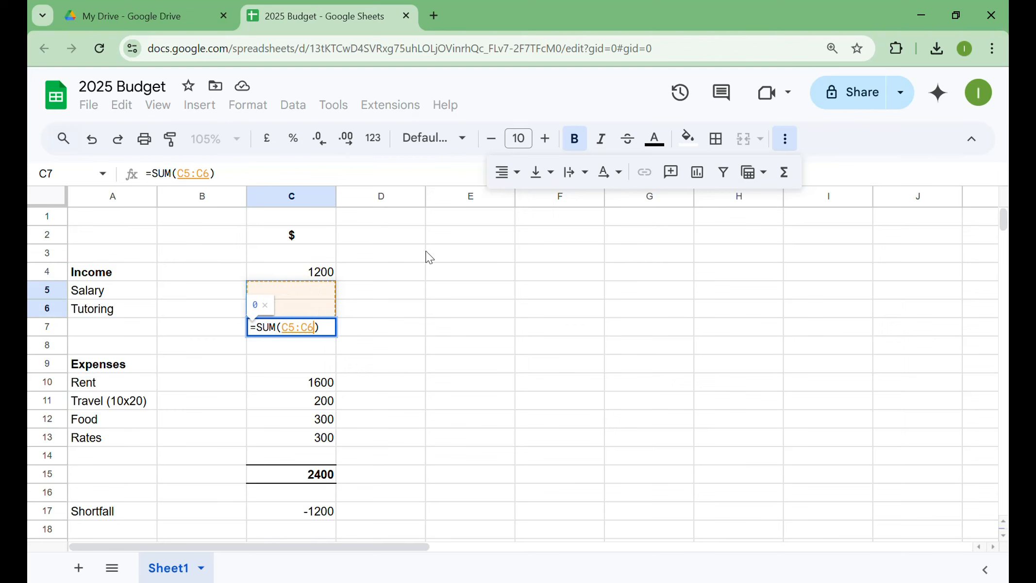
click(426, 308)
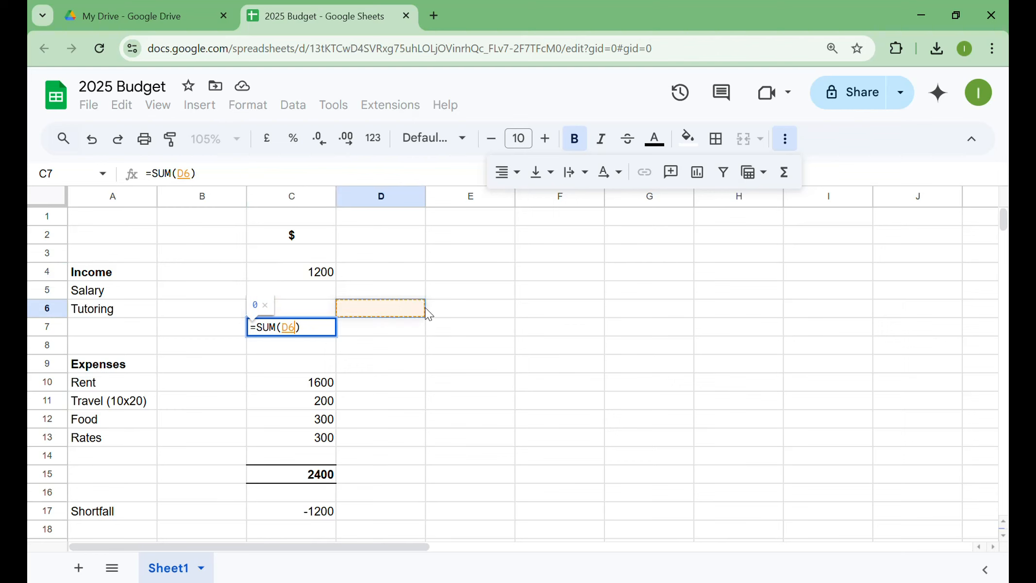
click(316, 287)
drag(318, 301, 320, 311)
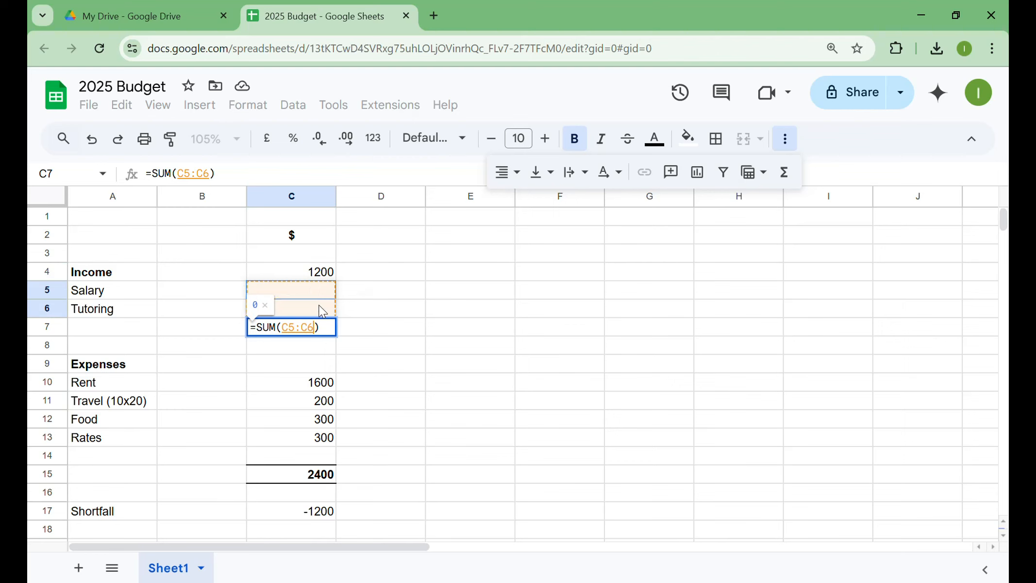
key(Return)
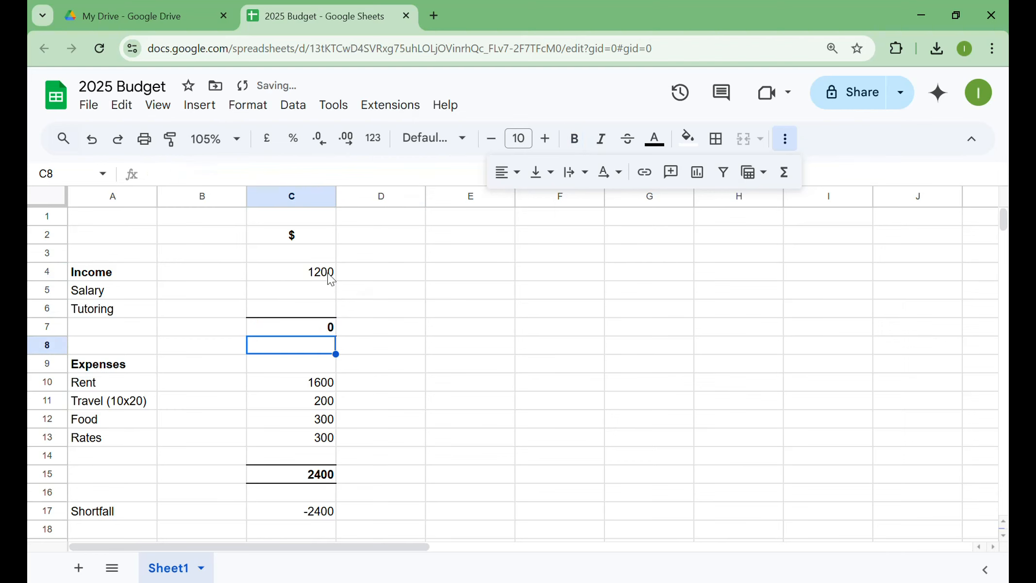
- Move the 1200 salary amount from C4 to C5 so it sits in the Salary row
click(330, 276)
key(Delete)
click(314, 290)
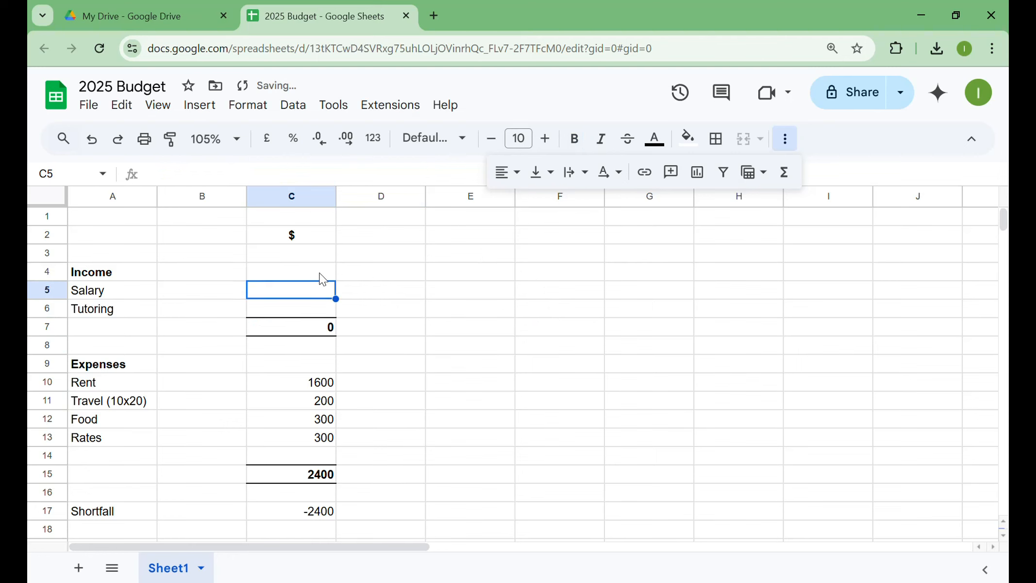
text(1200)
key(Return)
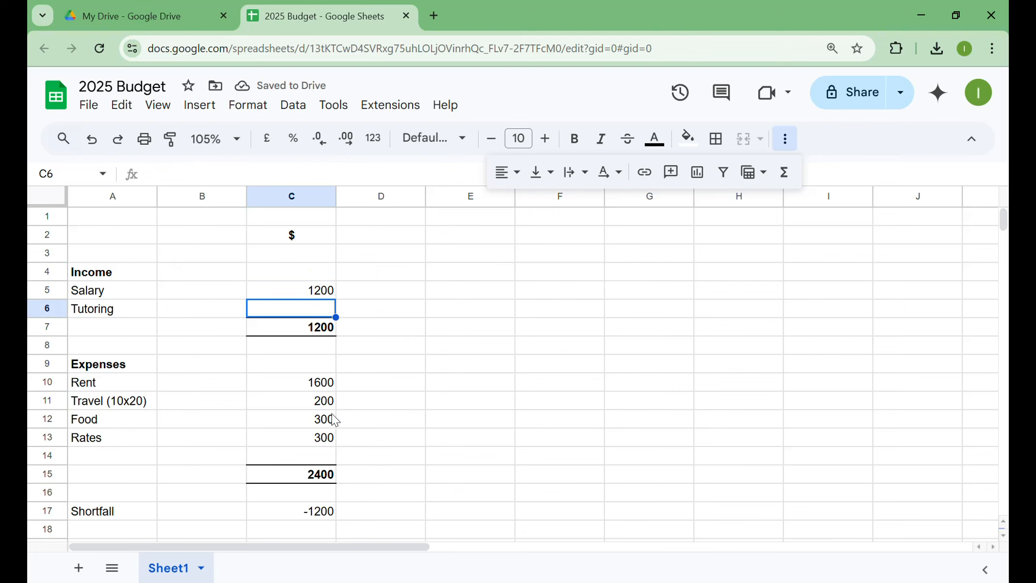
- Replace the typed expenses total in C15 with a SUM formula over the expense rows, =sum(C10:C14)
click(314, 480)
text(=)
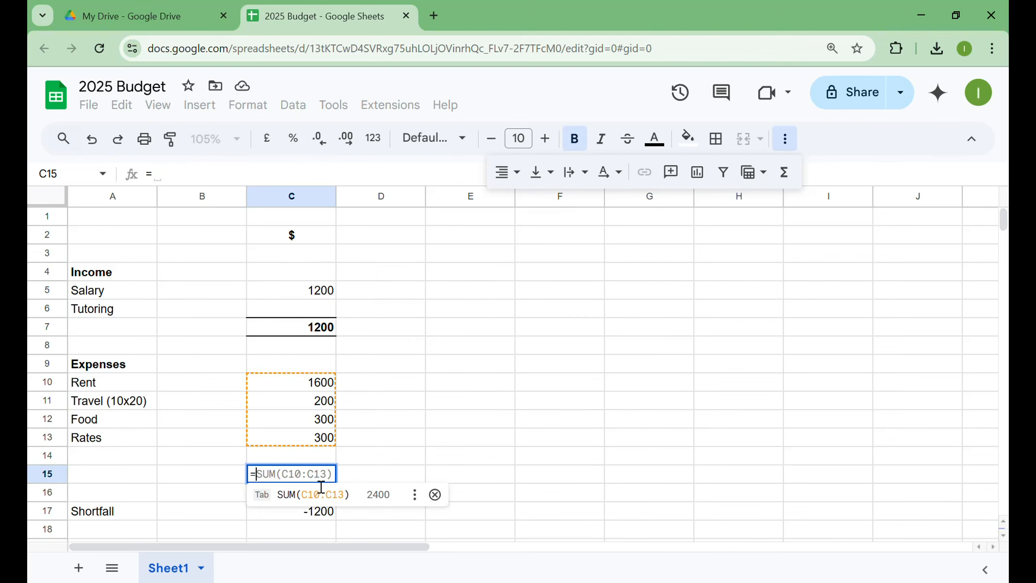
text(sum)
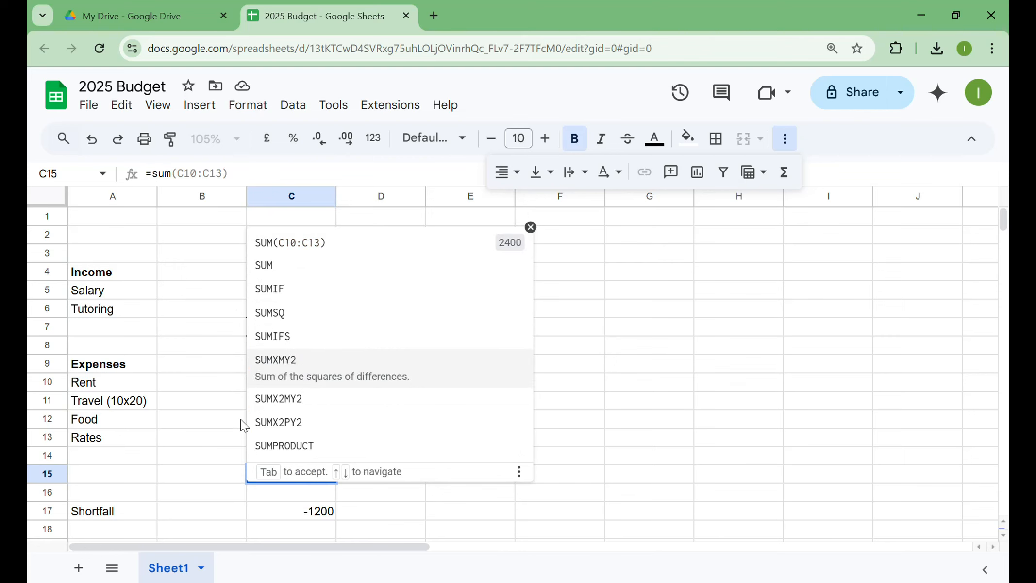
click(534, 234)
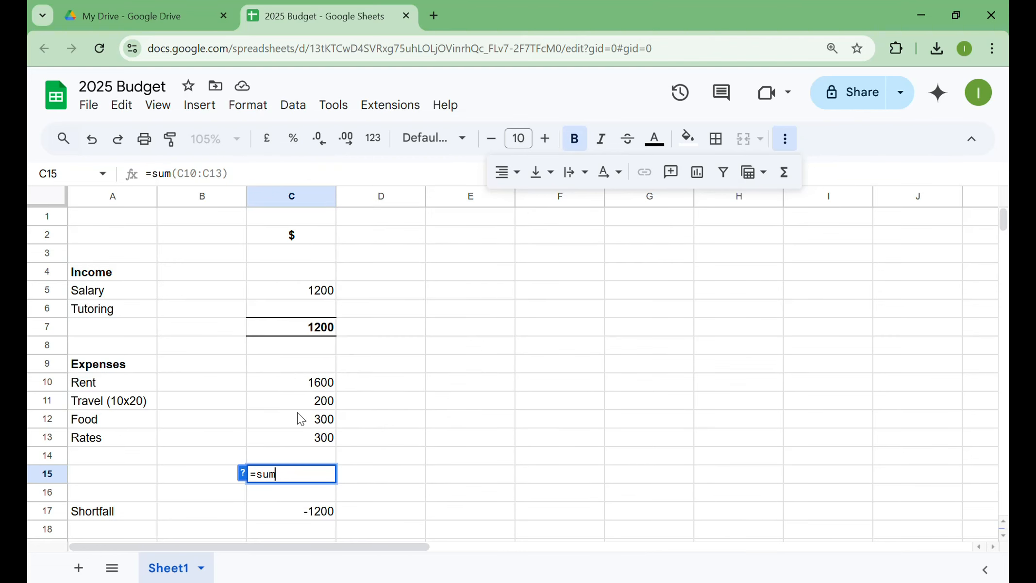
text(()
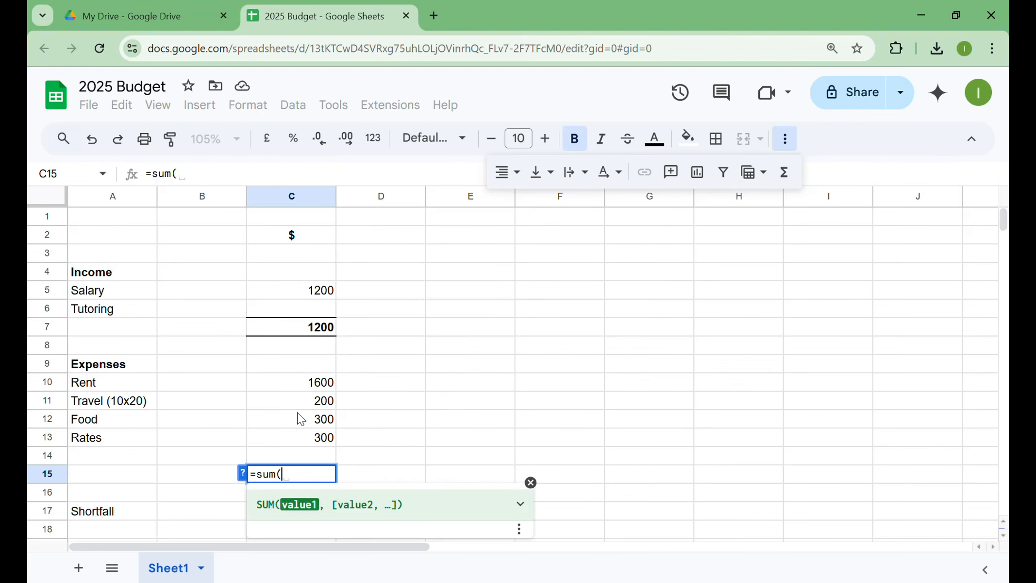
click(320, 387)
drag(321, 399, 321, 458)
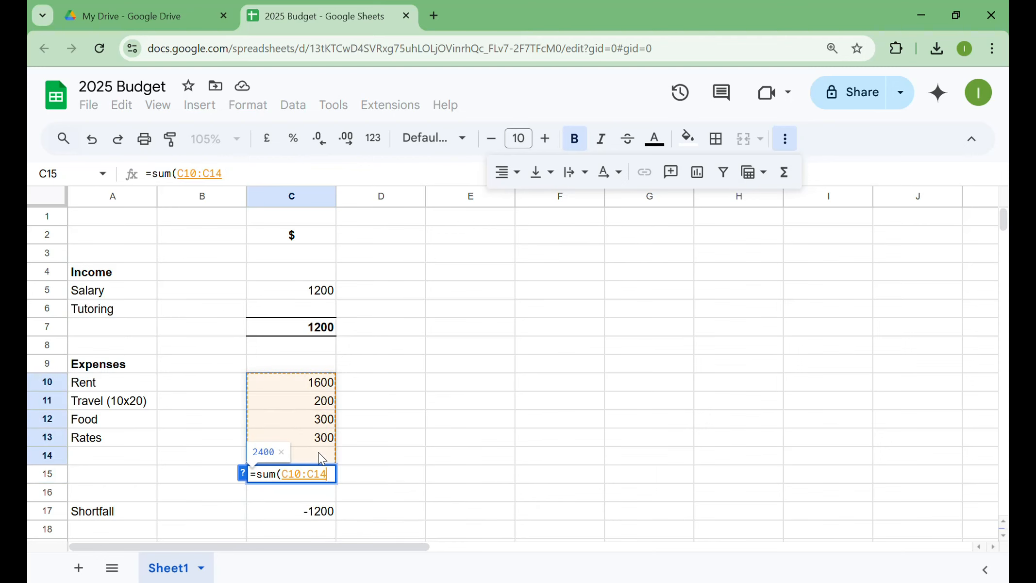
key(Return)
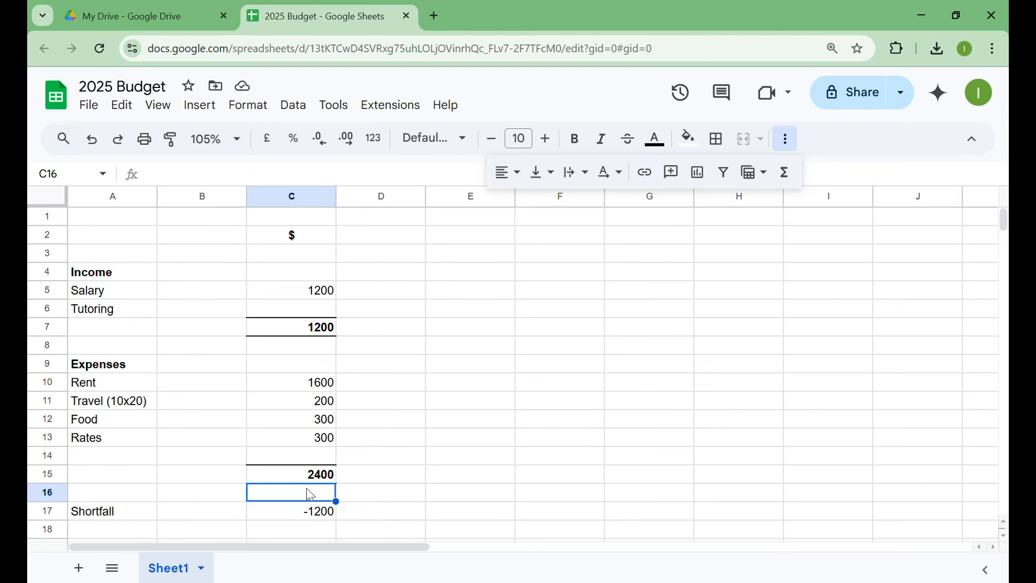
- Enter the label "Hours worked per month" in A18 below Shortfall and the rate $40 in B18
click(115, 530)
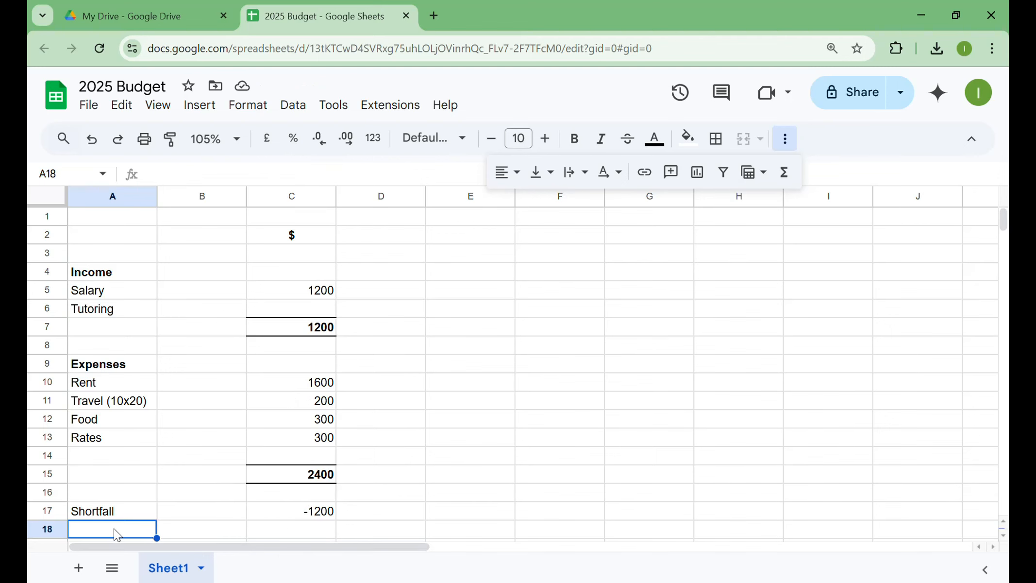
text(Hours)
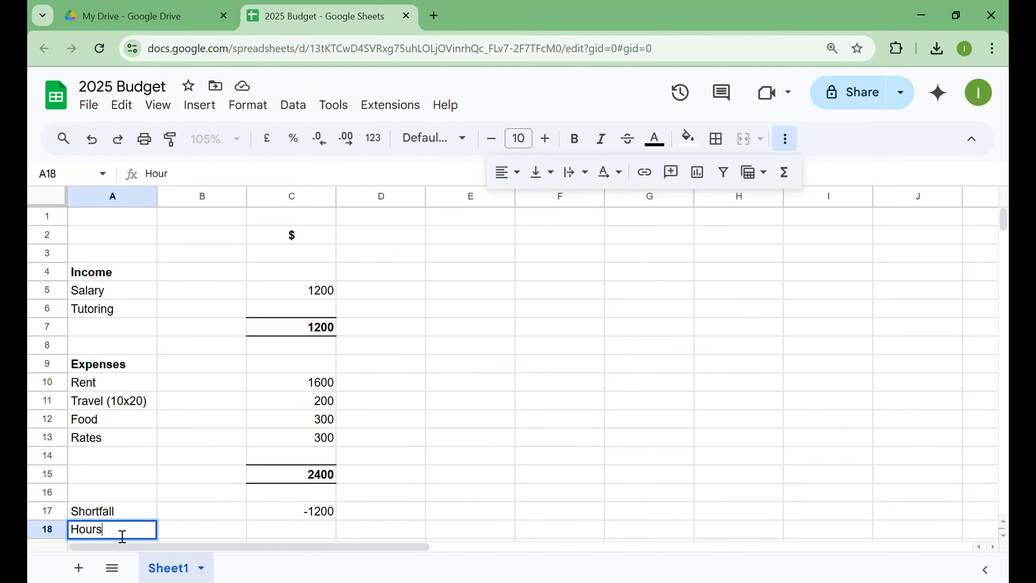
text( worked per month)
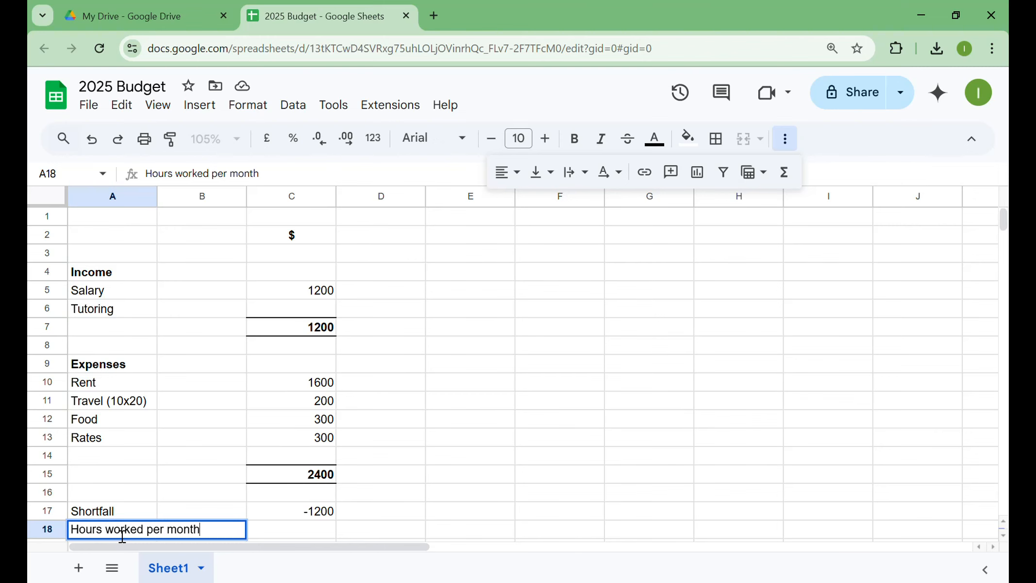
key(Return)
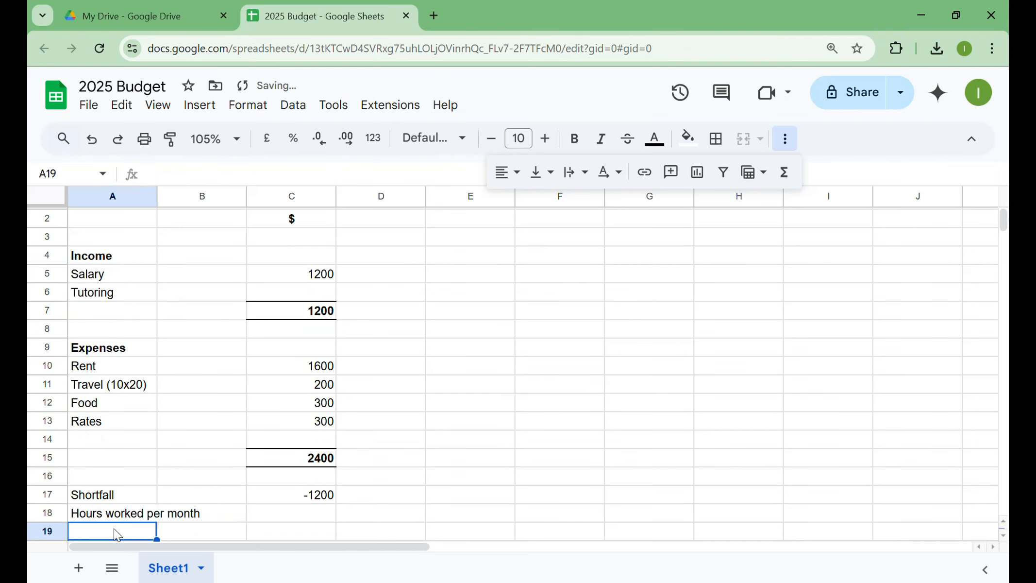
click(213, 514)
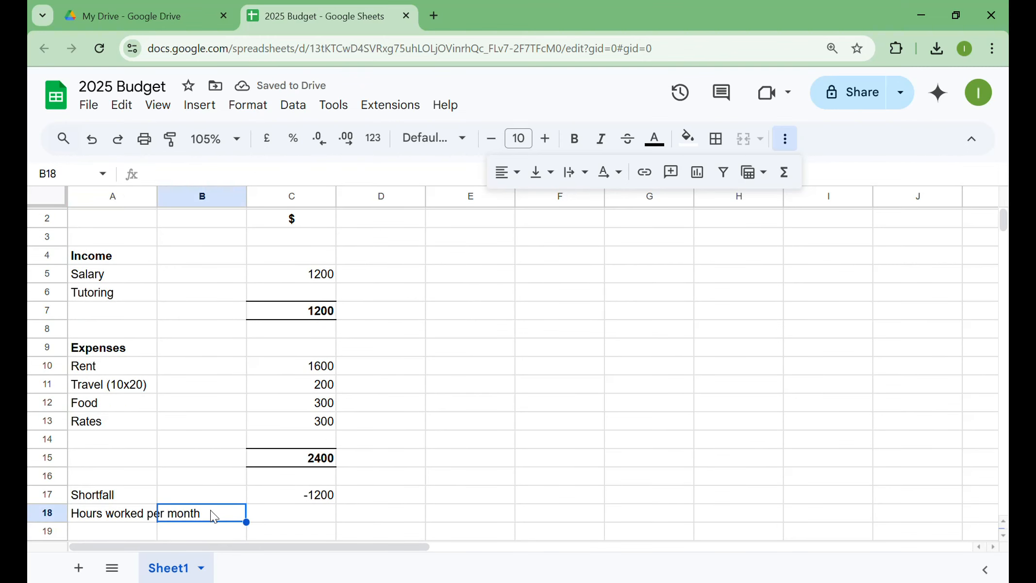
text($40)
key(Return)
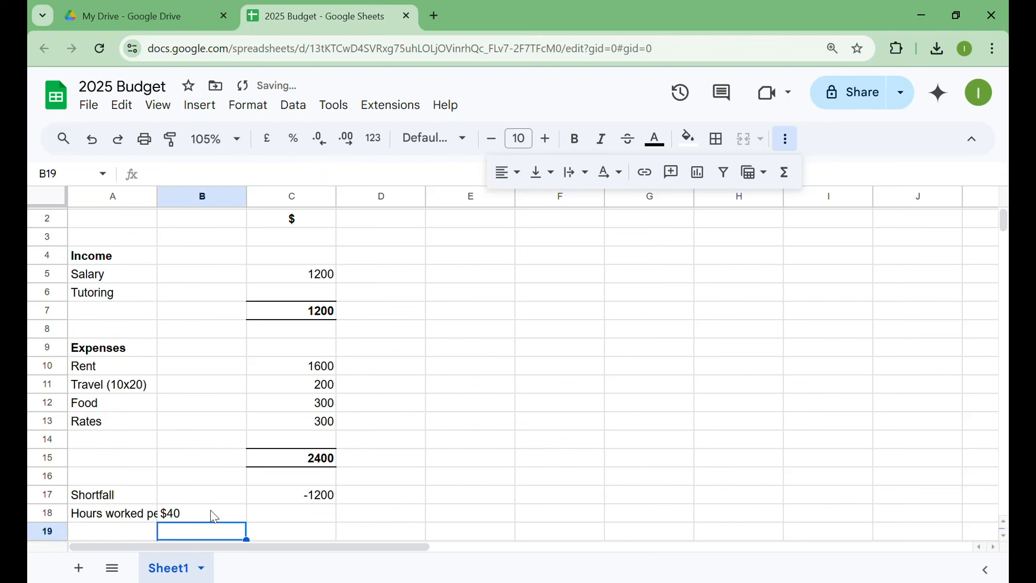
- Calculate the hours in C18 by dividing the shortfall by the rate with the formula =C17/B18
key(Up)
key(Right)
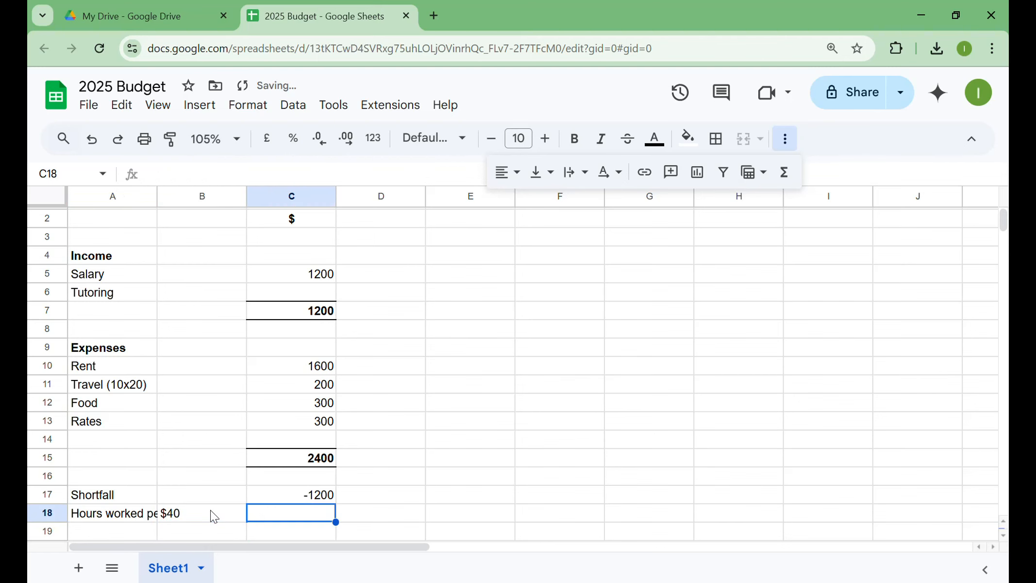
text(=)
key(Up)
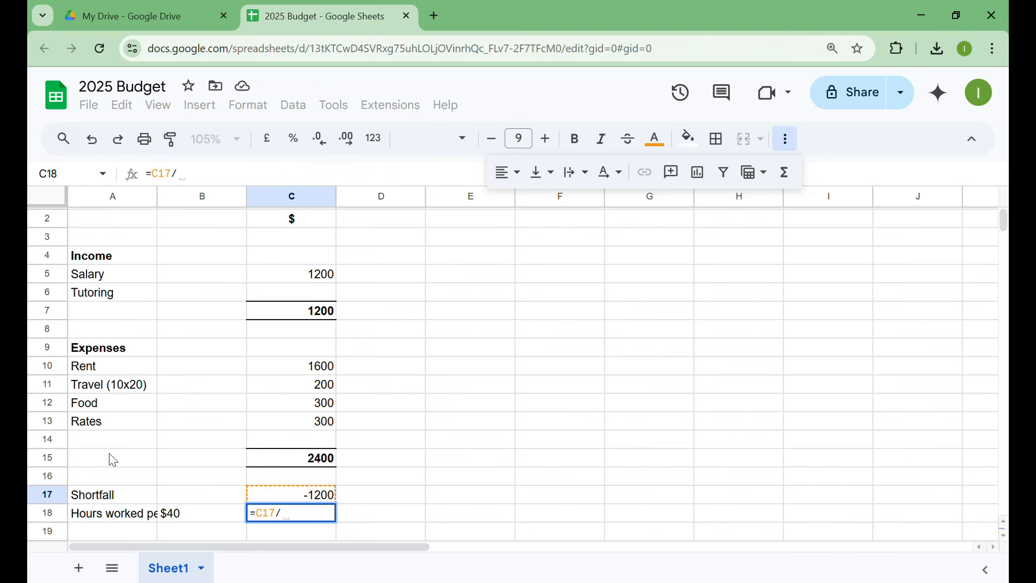
text(/)
click(188, 511)
key(Return)
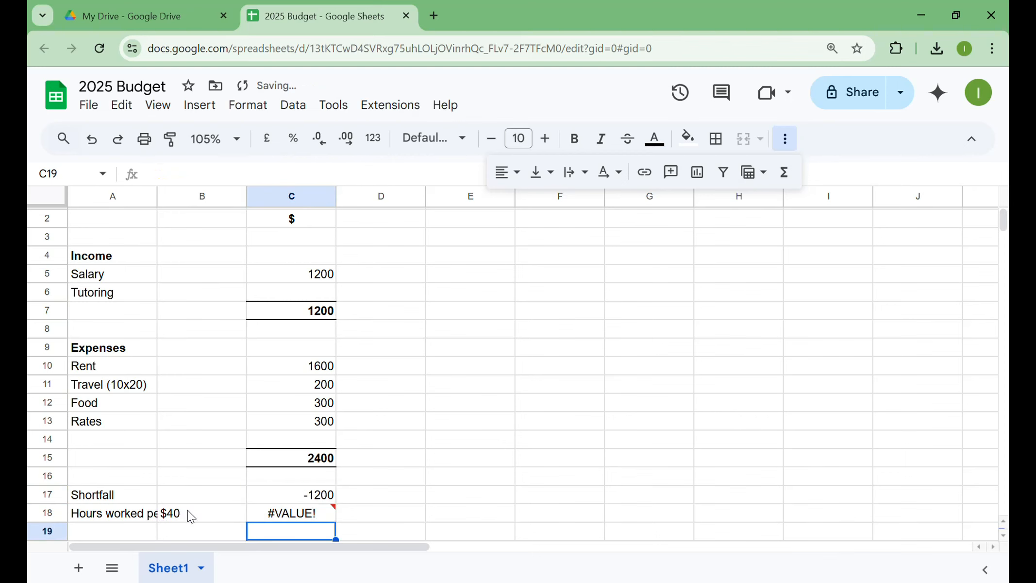
- Remove the dollar sign from the rate in B18 so the cell holds the plain number 40
click(187, 511)
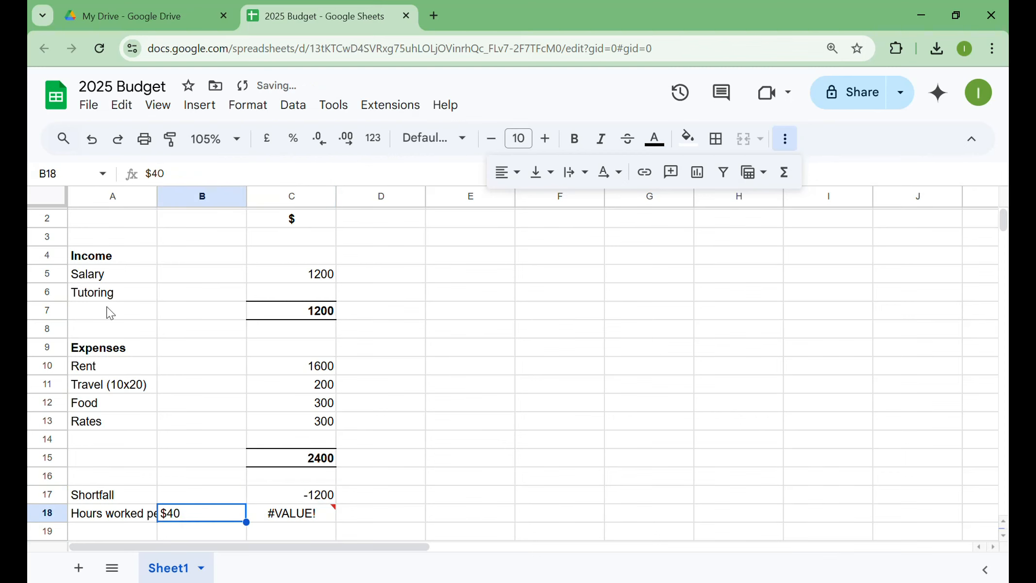
click(155, 174)
key(BackSpace)
key(Return)
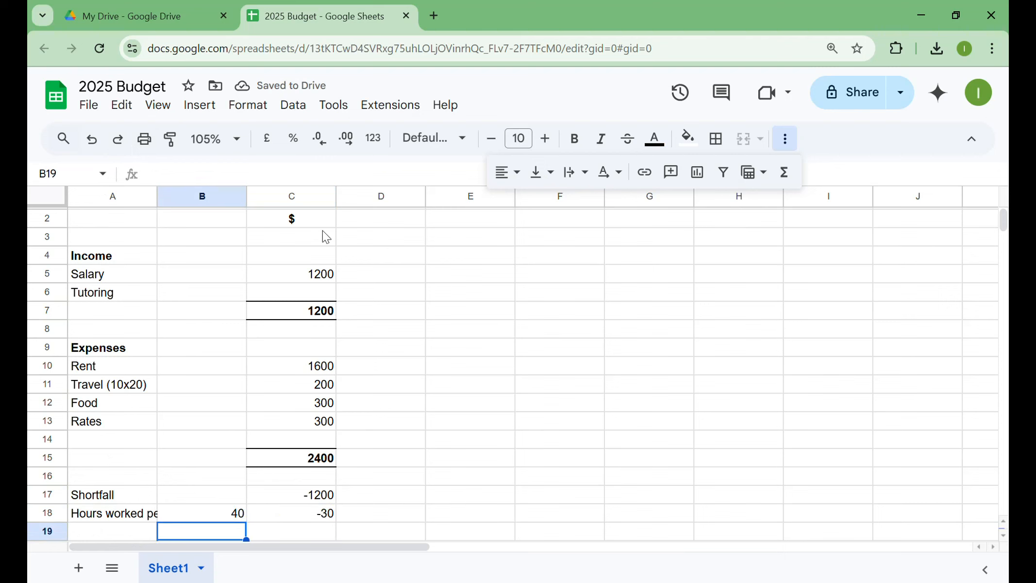
- Enter the month heading "Jan" in C1 above the dollar sign, centred and bold
scroll(323, 232, up, 1)
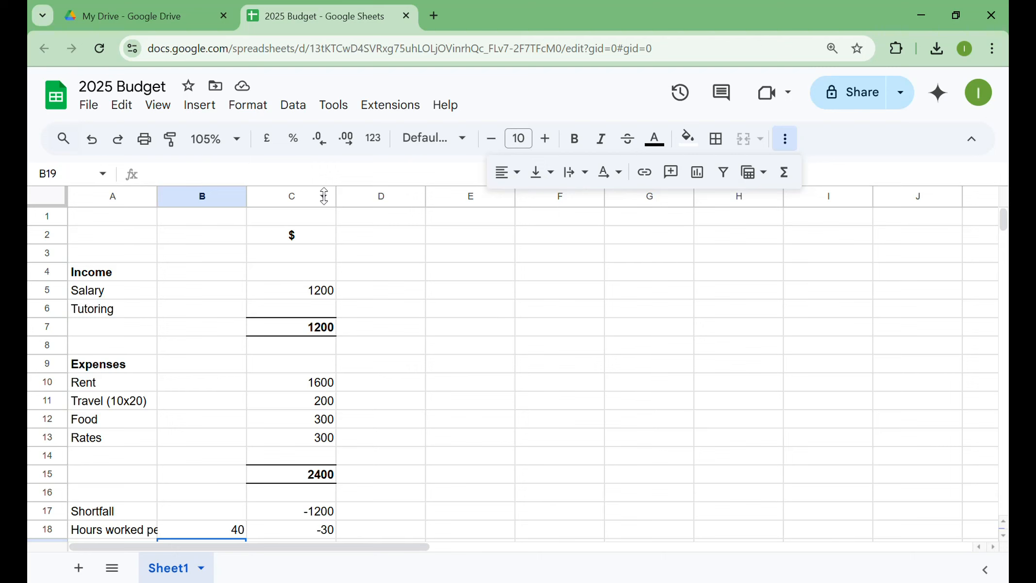
click(311, 220)
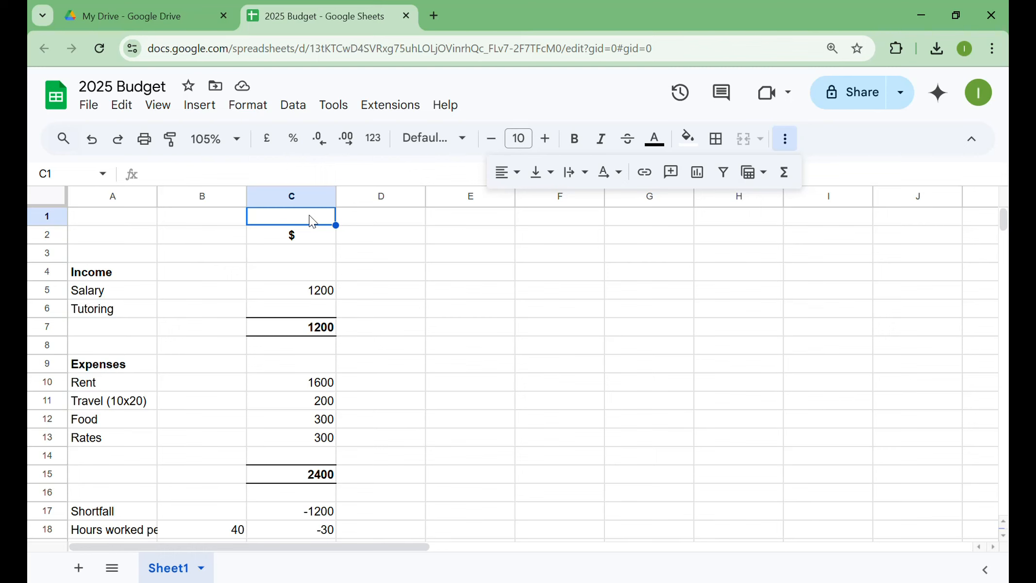
text(Jan)
key(Return)
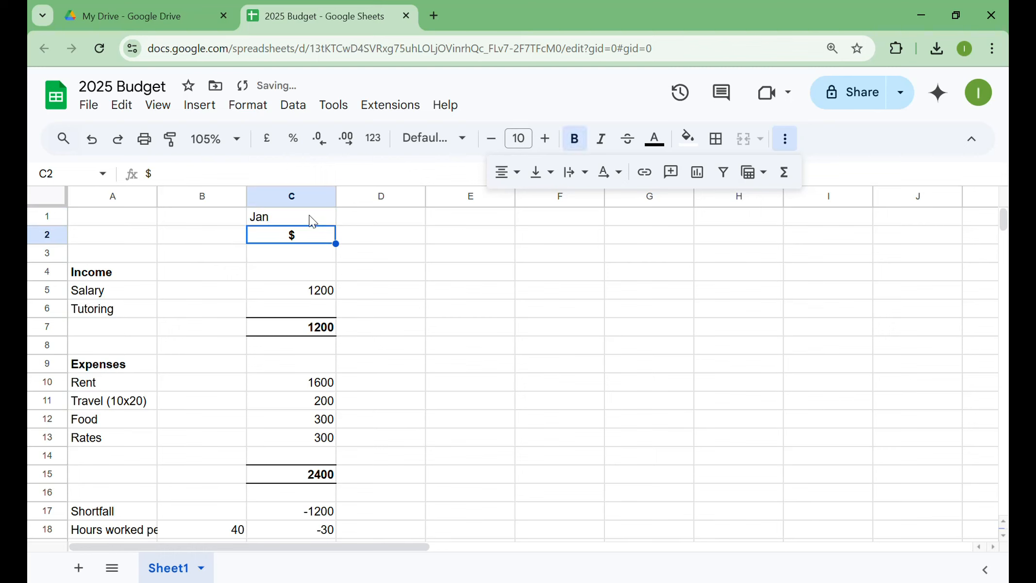
click(312, 219)
click(514, 175)
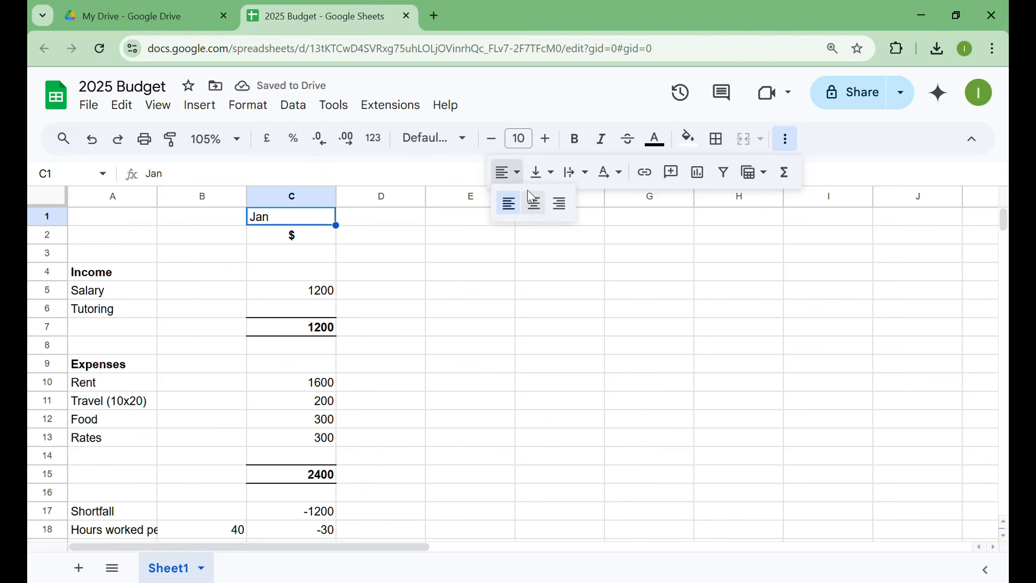
click(534, 203)
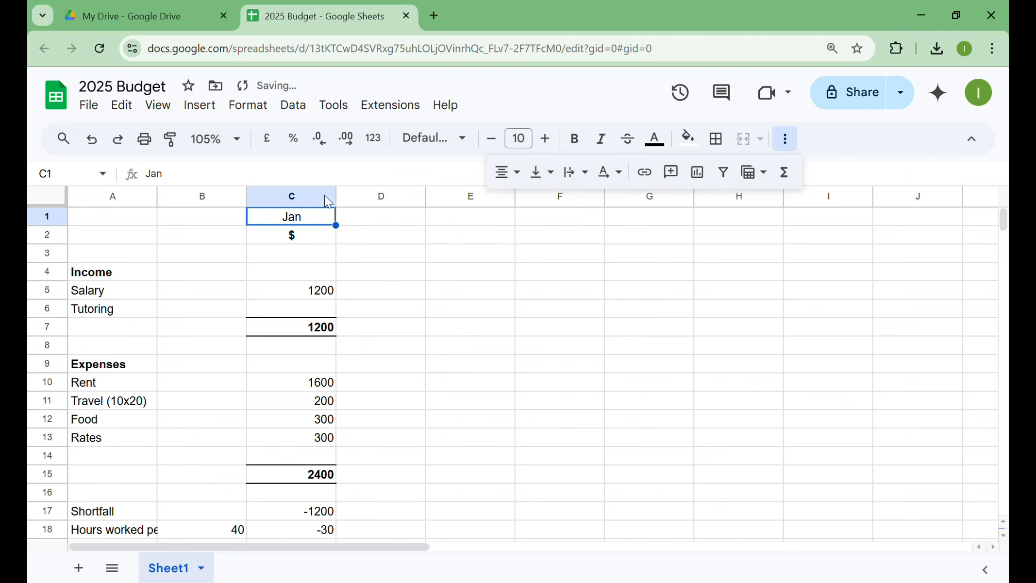
click(574, 138)
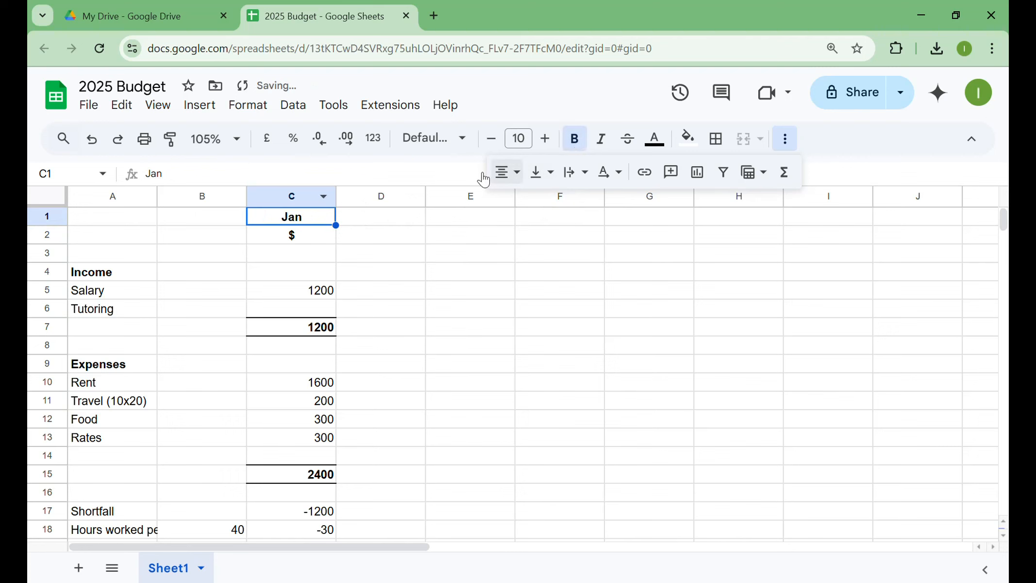
- Fill the "$" heading from C2 across row 2 through H2
click(321, 241)
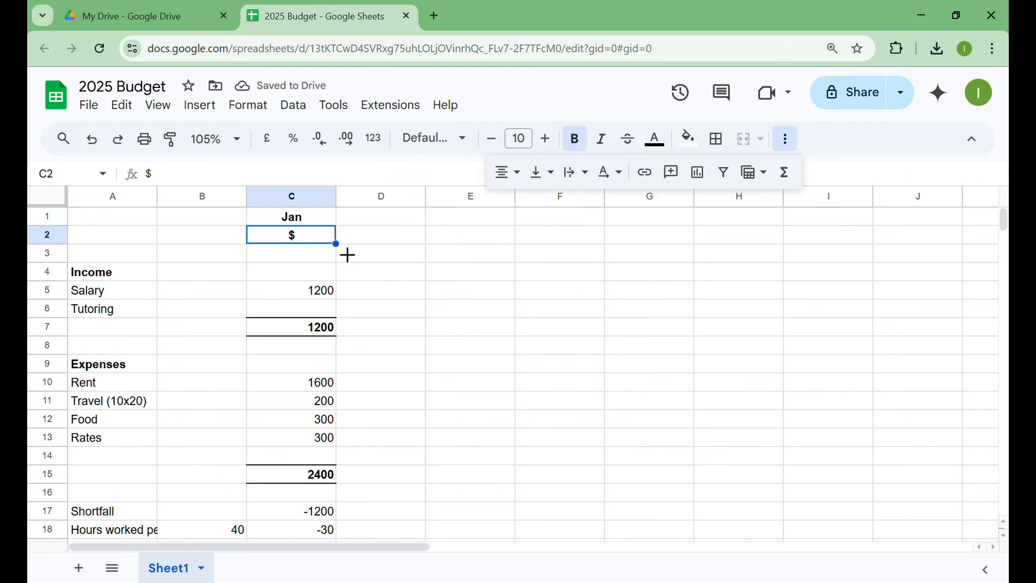
drag(347, 253, 703, 239)
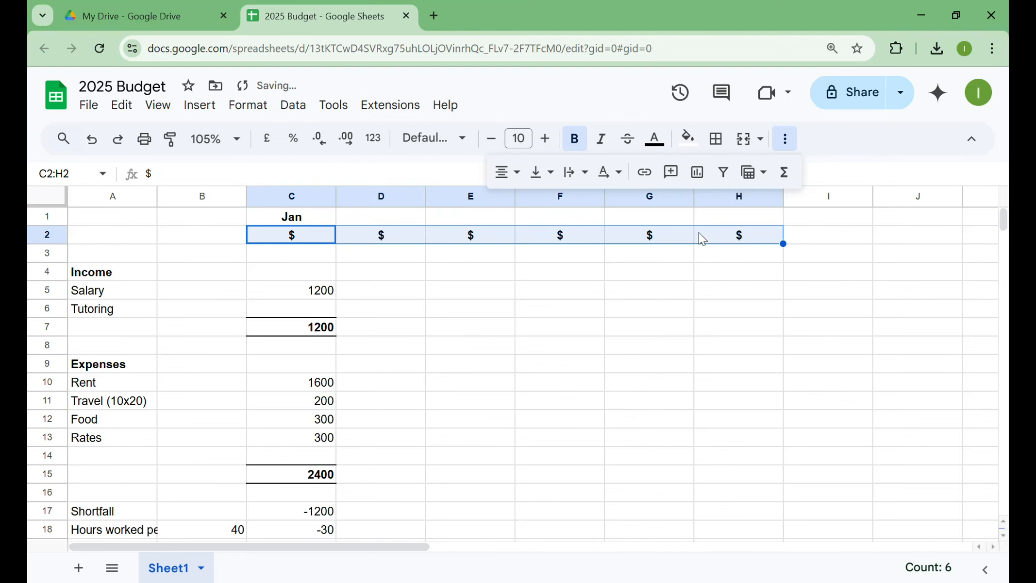
click(301, 217)
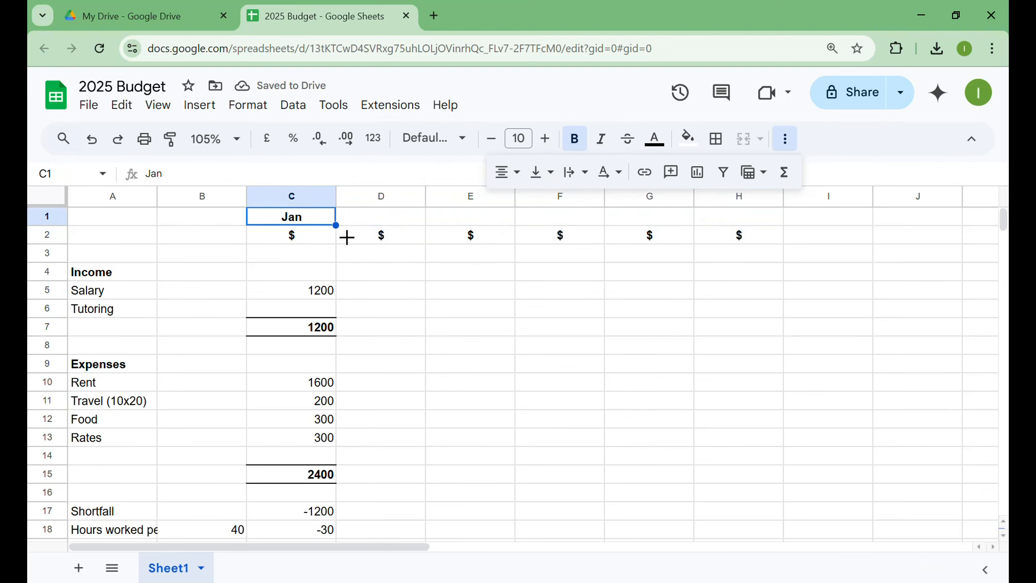
- Enter the month heading "Feb" in D1 and copy the centred bold formatting of the Jan heading onto it
click(380, 211)
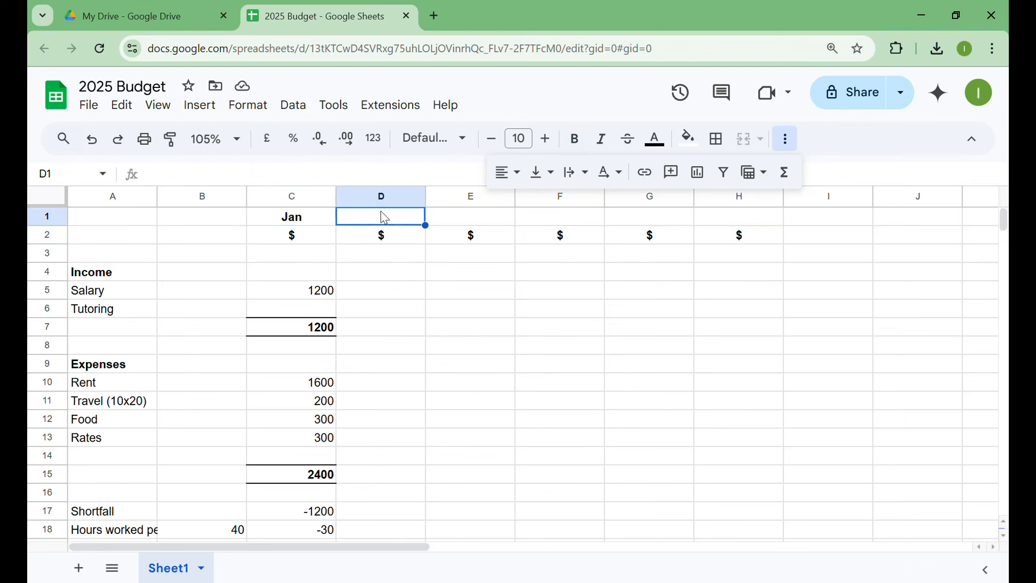
text(Feb)
key(Return)
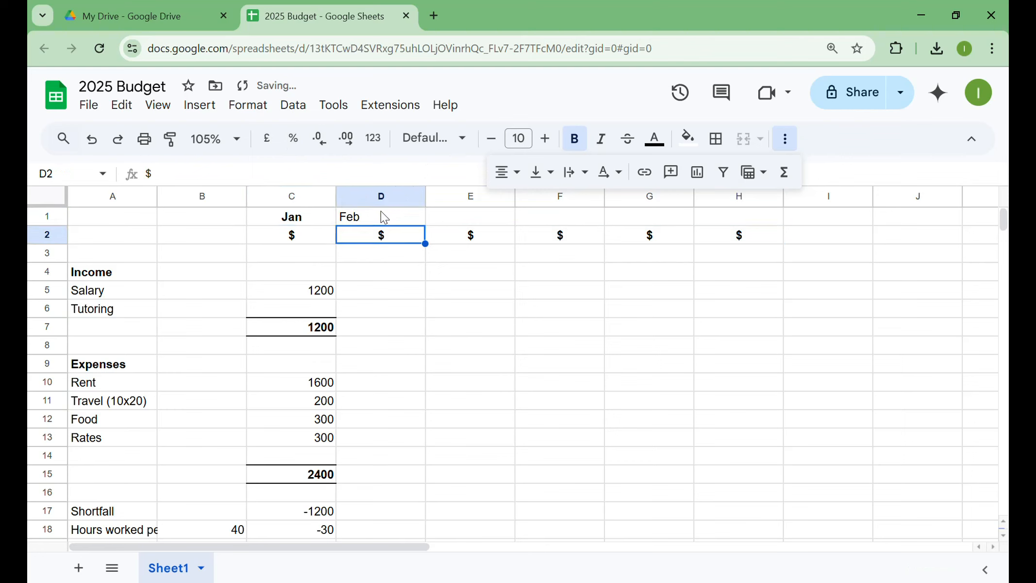
click(380, 211)
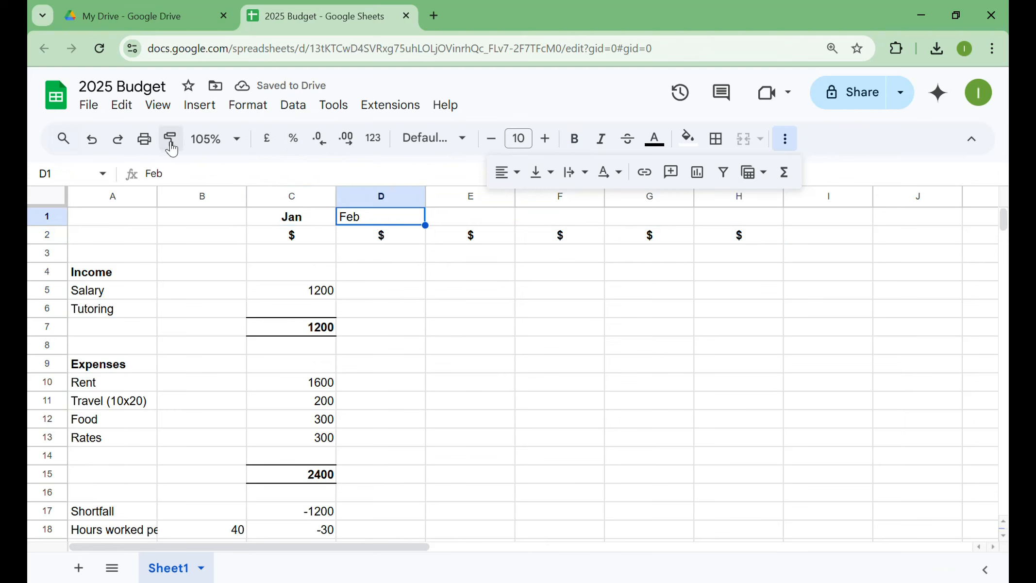
click(315, 222)
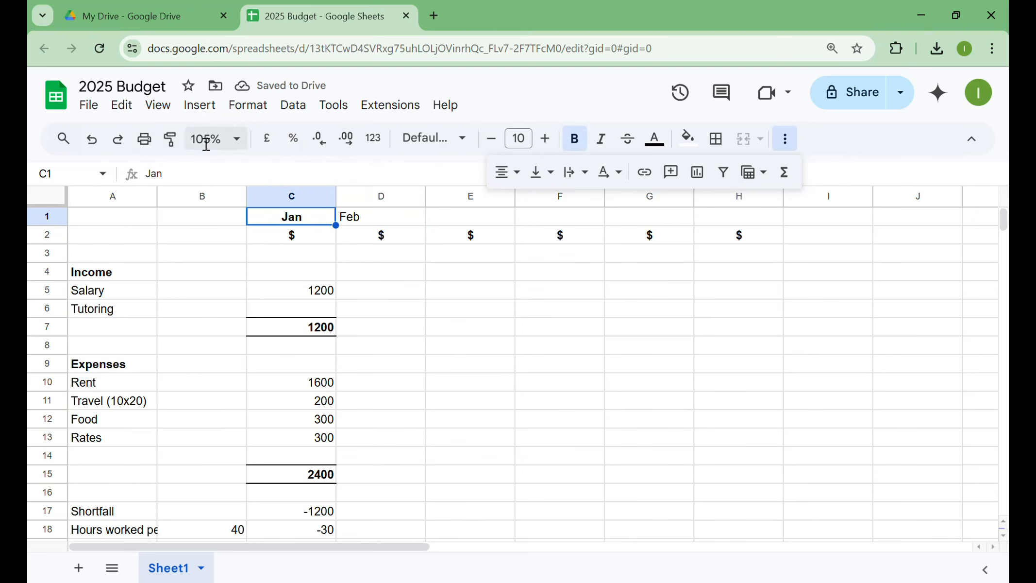
click(178, 146)
click(369, 218)
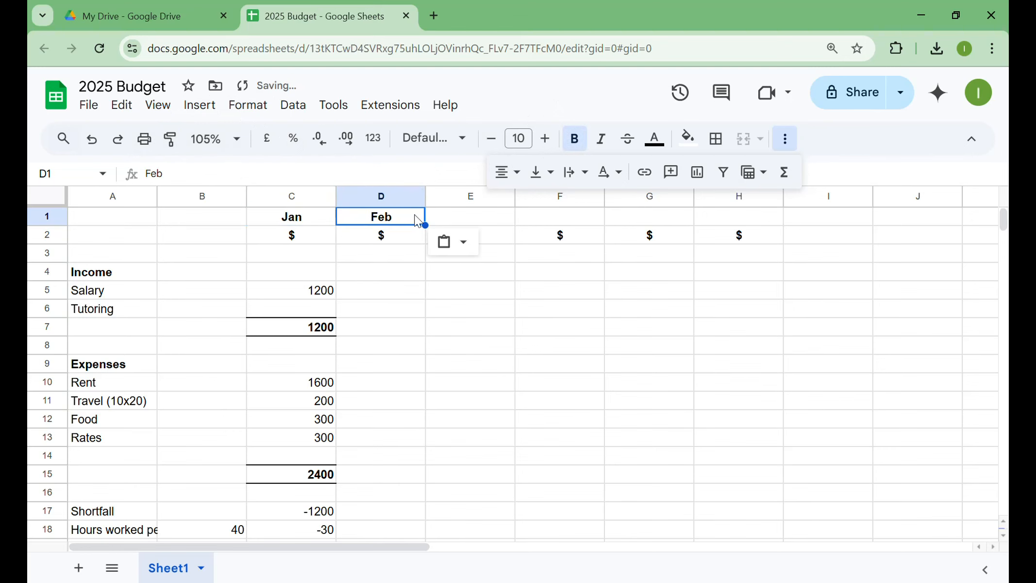
- Extend the Jan and Feb headings as a month series across row 1 through Jun in H1
drag(316, 223, 371, 217)
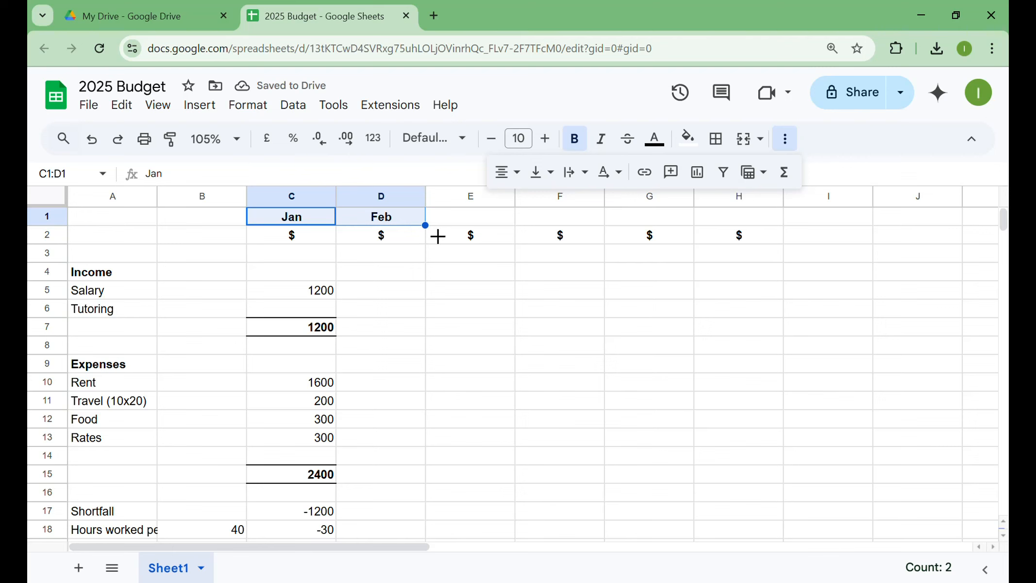
drag(437, 236, 718, 225)
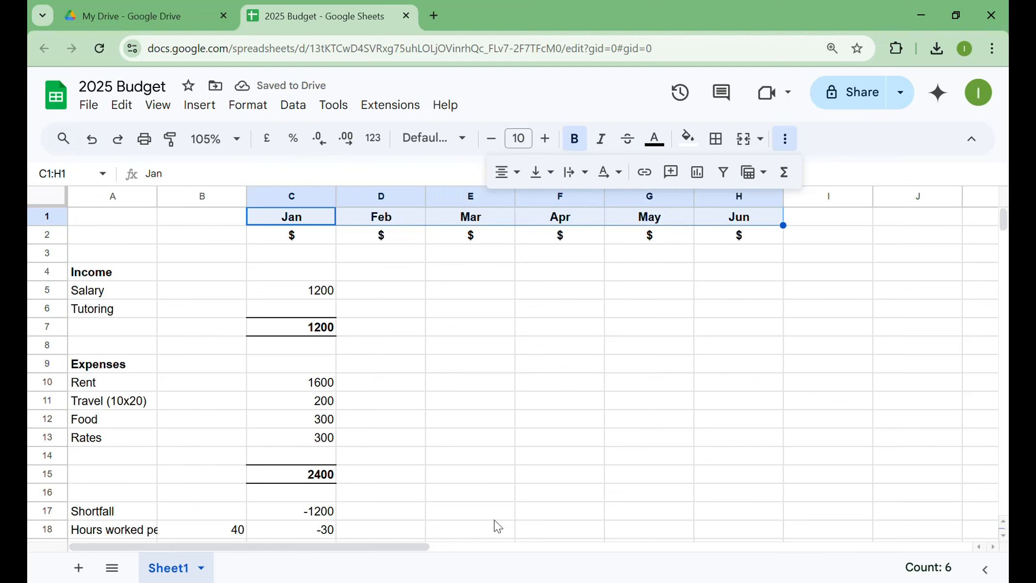
- Fill the January income, expense and shortfall cells C4:C18 across through H18, then inspect the hours formula copied into D18
drag(334, 270, 715, 513)
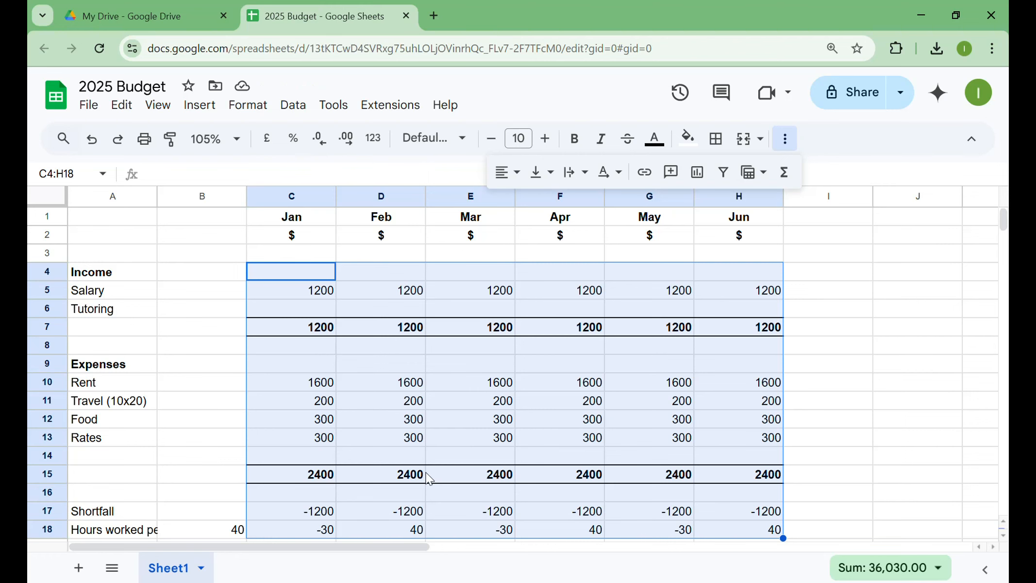
click(408, 532)
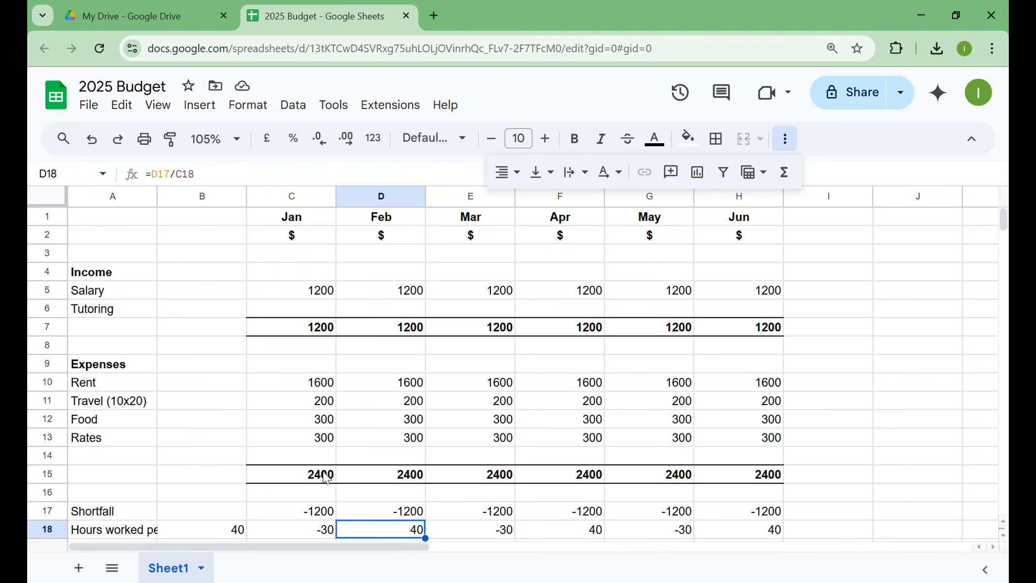
click(258, 184)
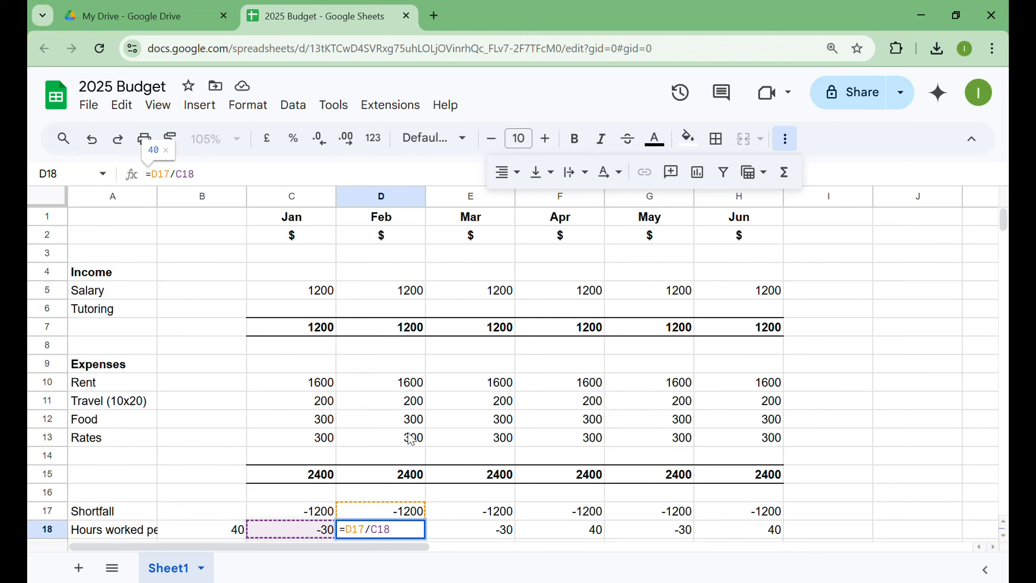
key(Escape)
- Make the B18 reference absolute in C18's formula, =C17/$B$18, and fill it across row 18 through H18
click(303, 531)
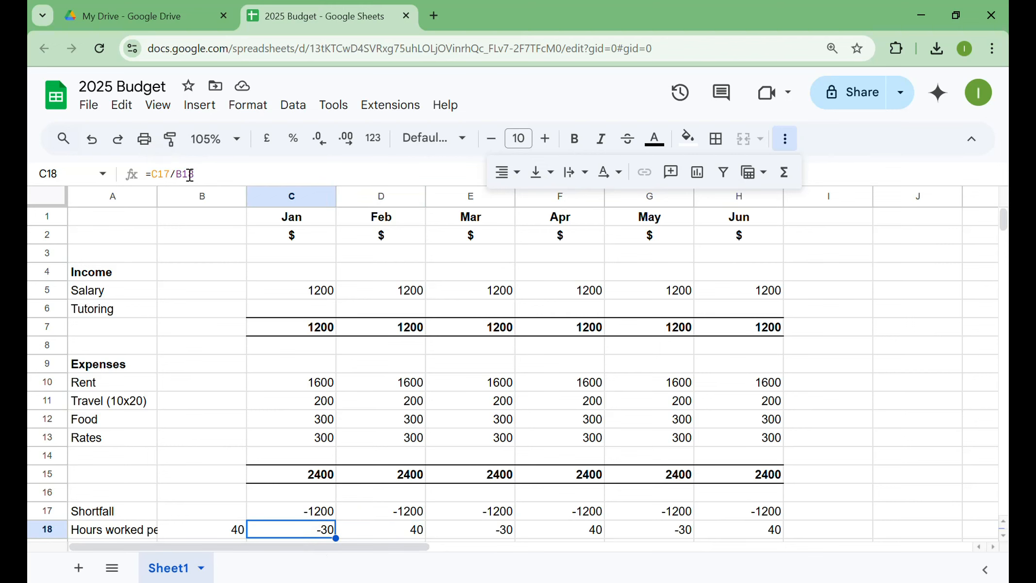
click(222, 185)
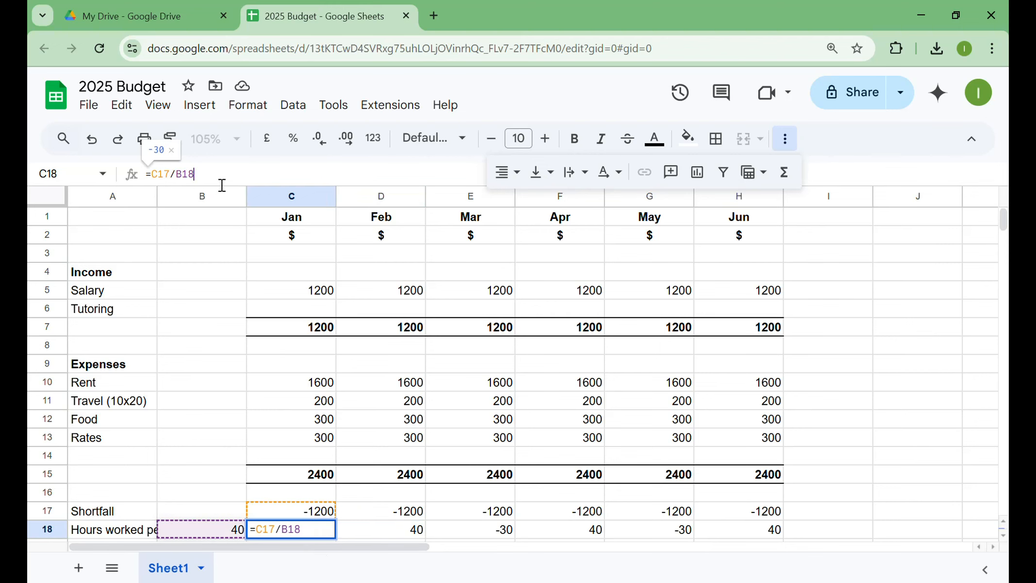
click(185, 178)
text($B$)
key(Return)
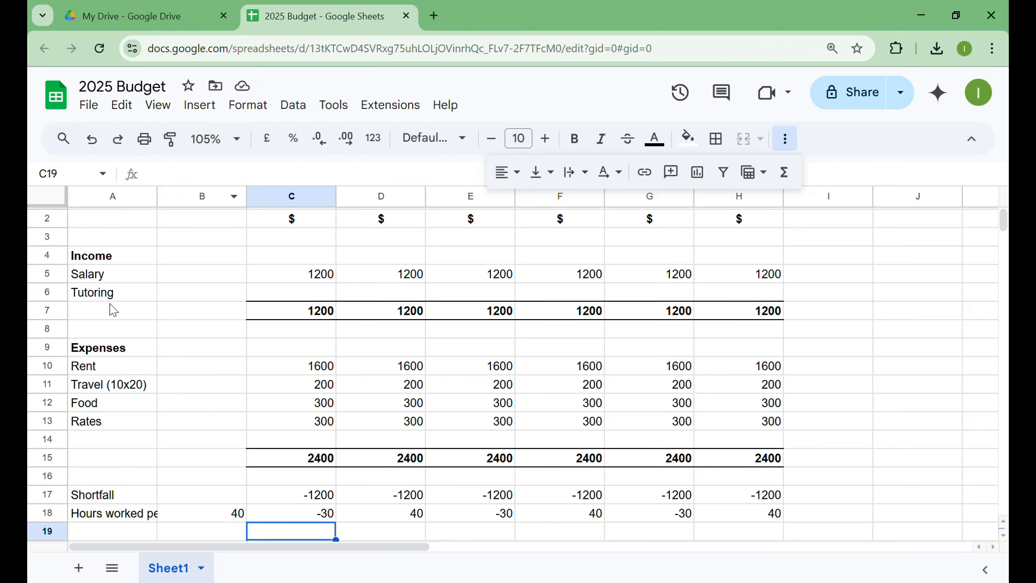
scroll(185, 294, up, 1)
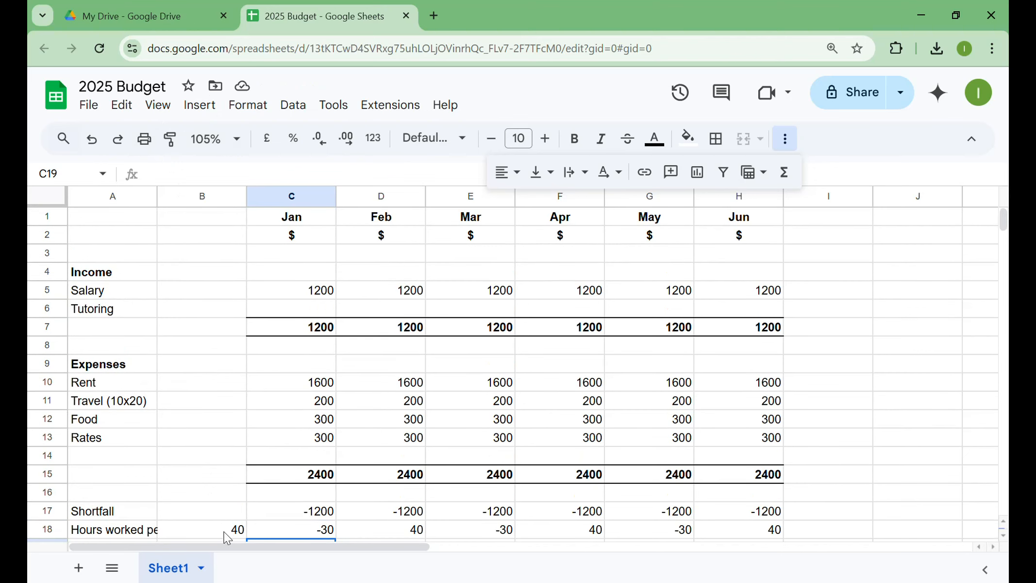
click(305, 529)
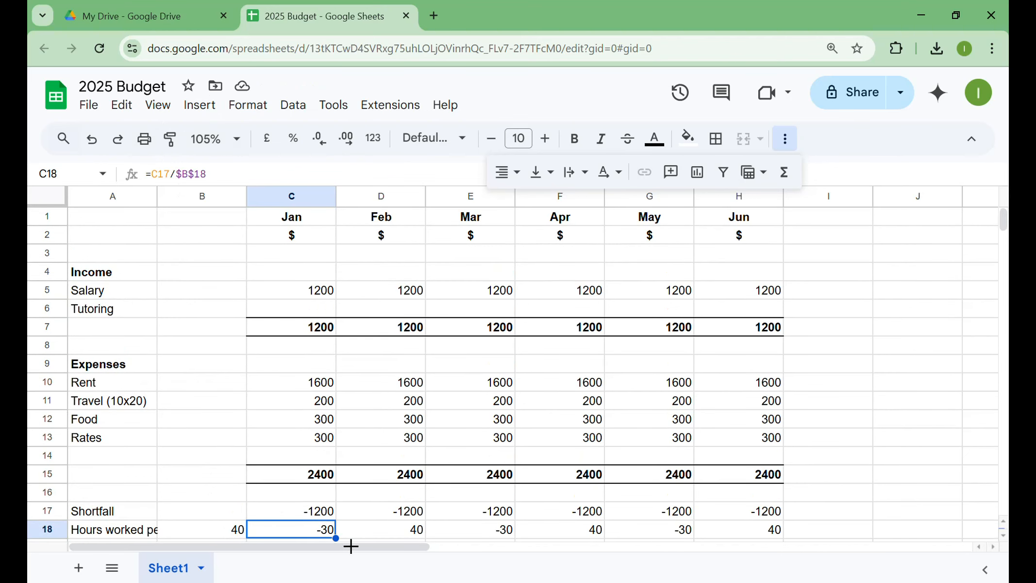
drag(348, 547, 733, 531)
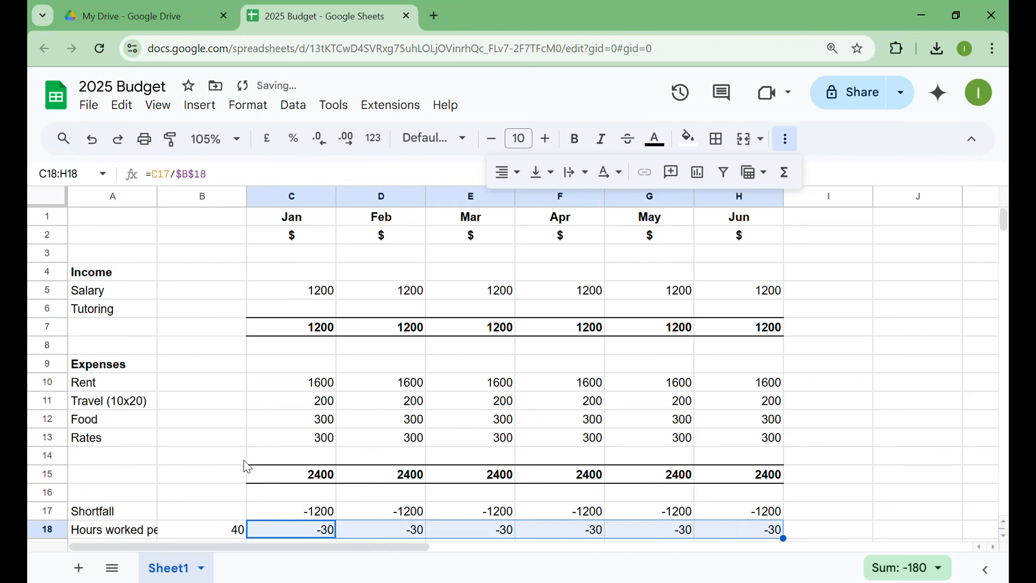
- Set the value in B18, beside the hours worked label, to 45
click(229, 529)
text(45)
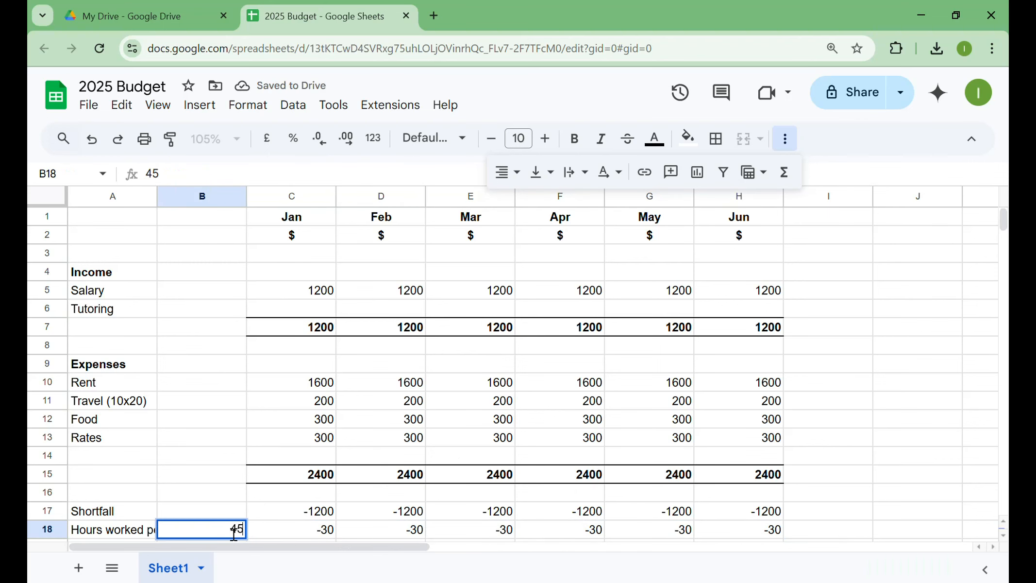
key(Return)
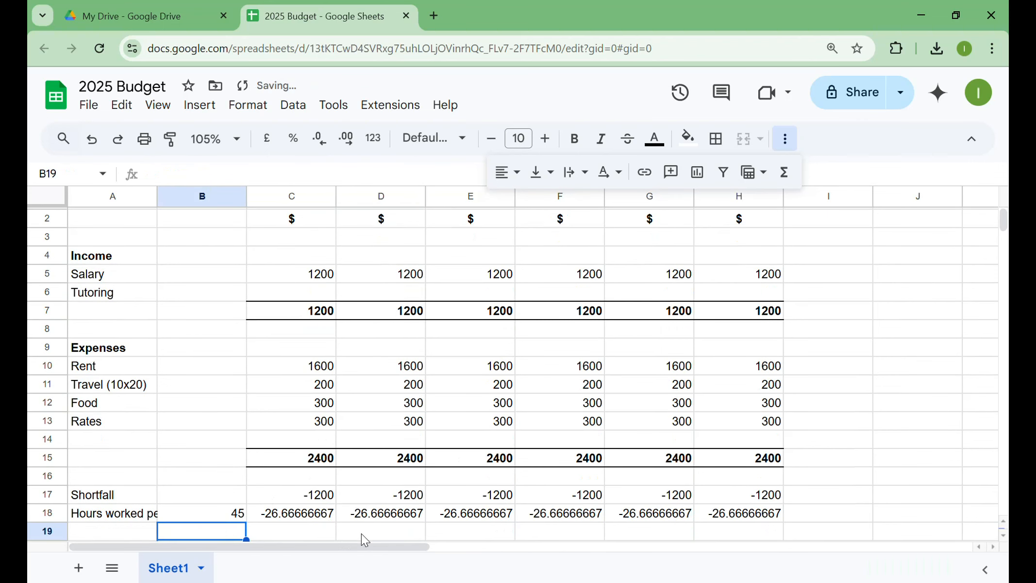
- Reduce the decimal places of the hours figures in C18:H18 until they show as whole numbers
drag(297, 513, 729, 514)
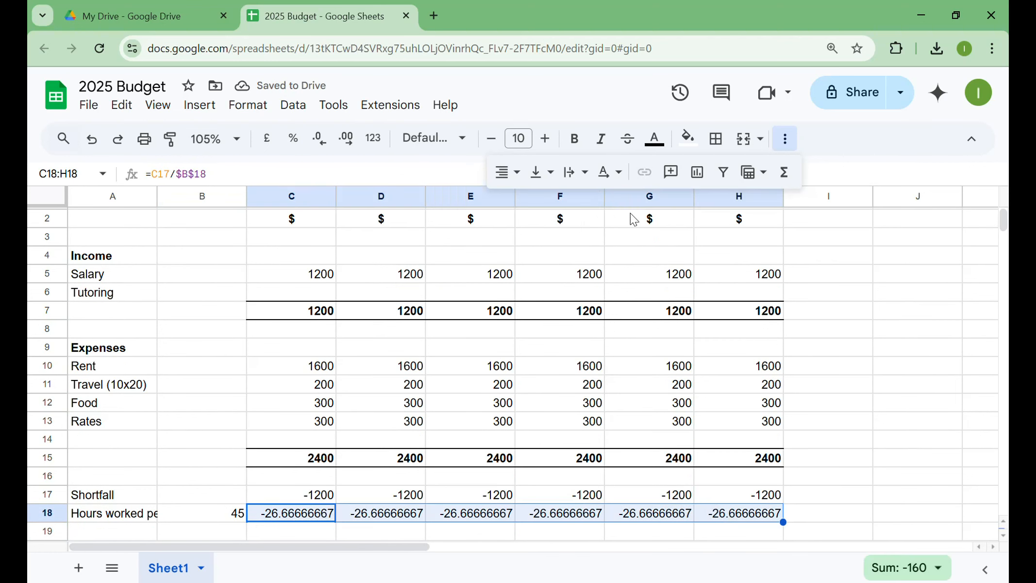
click(324, 148)
click(324, 148)
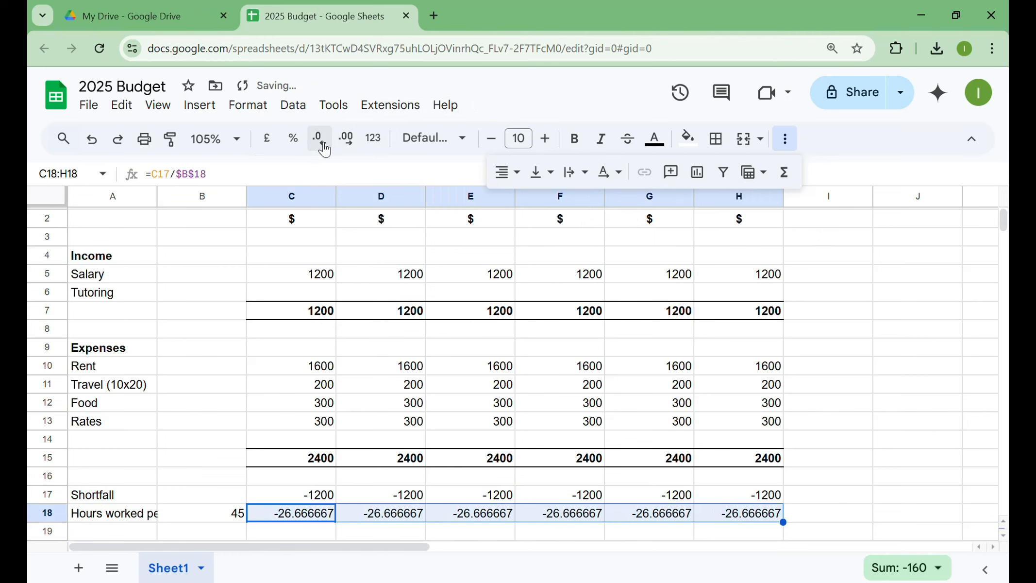
click(324, 148)
click(324, 148)
click(324, 148)
click(324, 149)
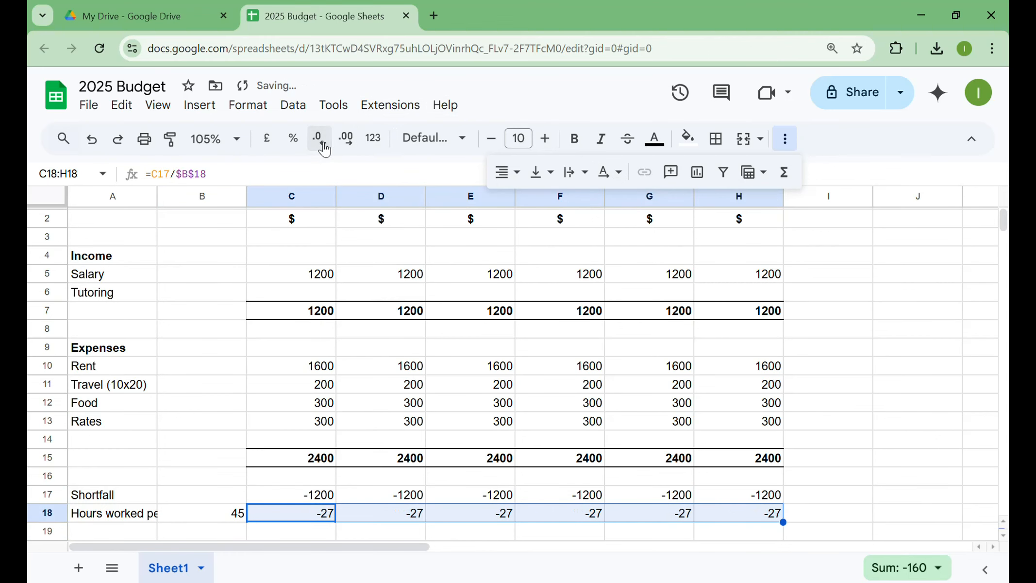
- Insert three blank rows above row 14, between the Rates row and the expense total
scroll(354, 306, up, 1)
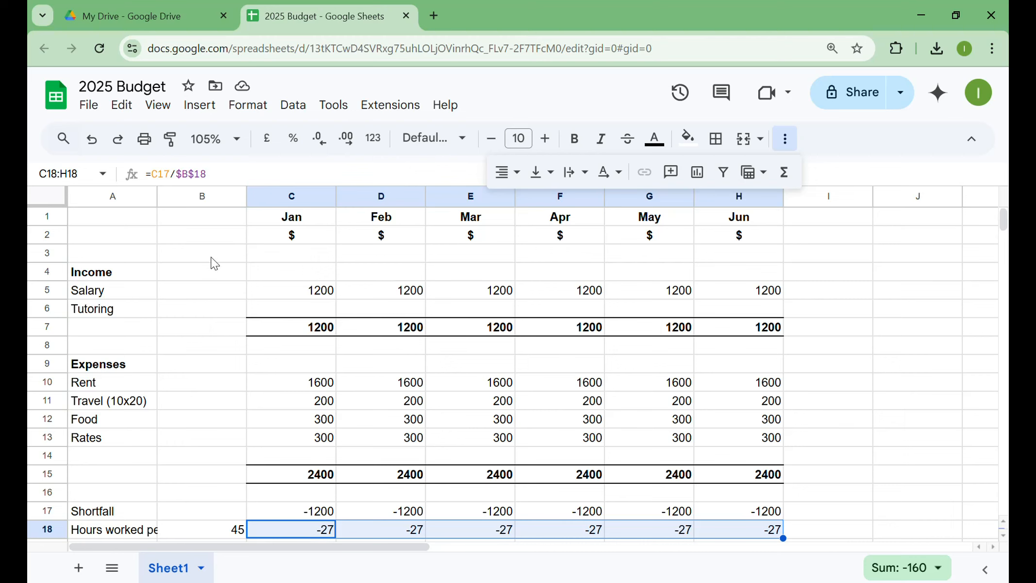
click(48, 454)
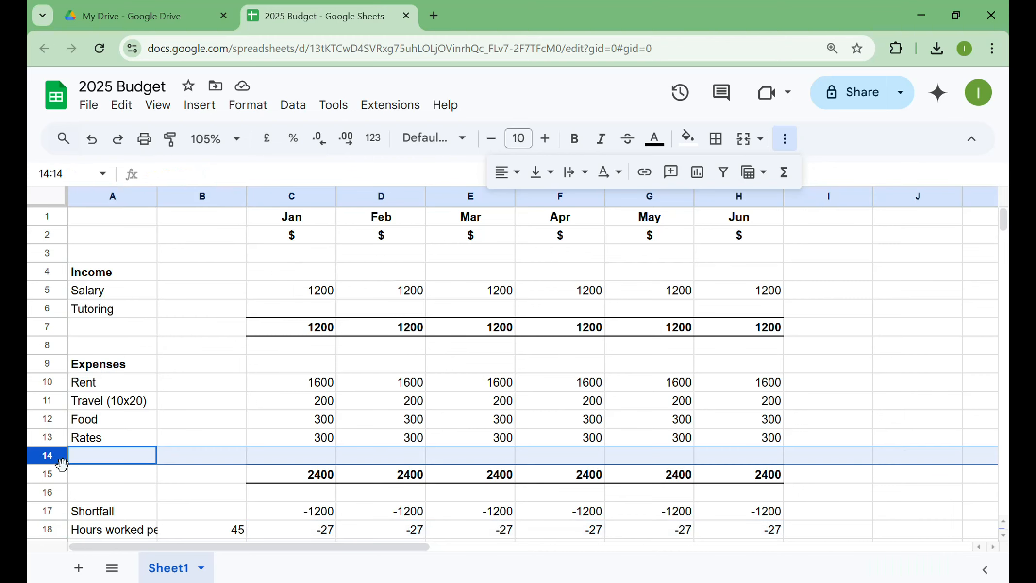
click(201, 106)
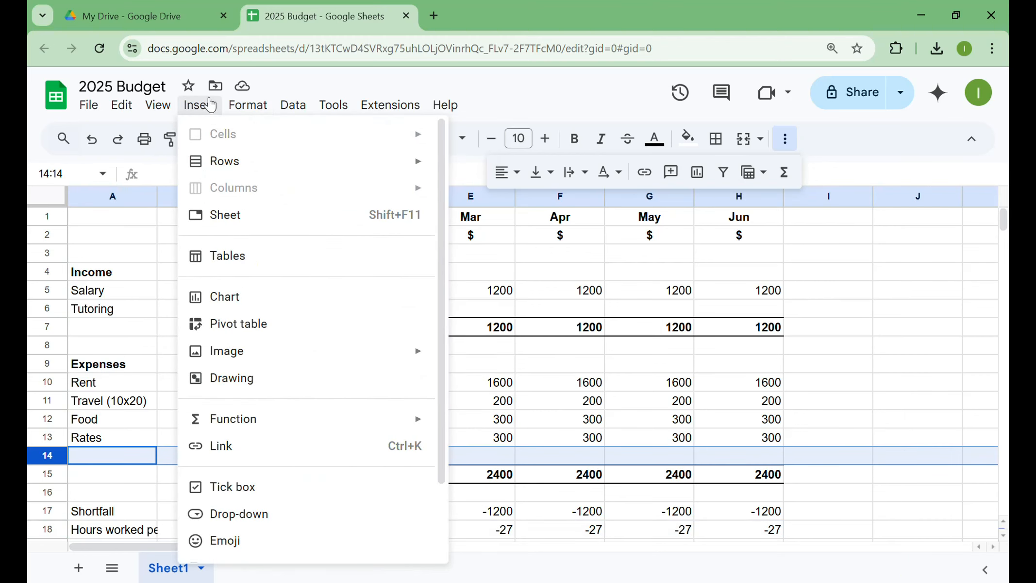
mouse_move(224, 168)
click(453, 166)
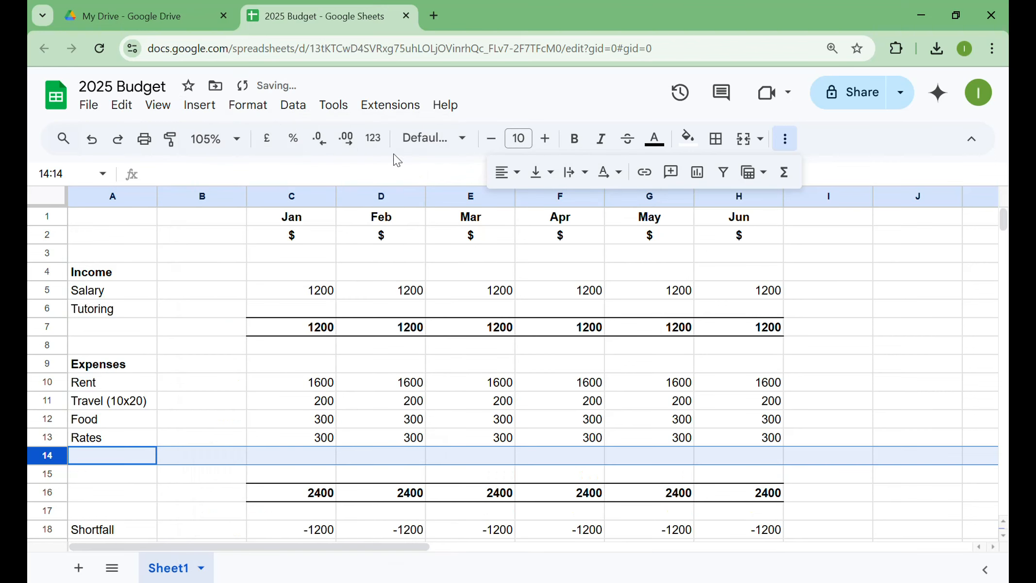
click(214, 108)
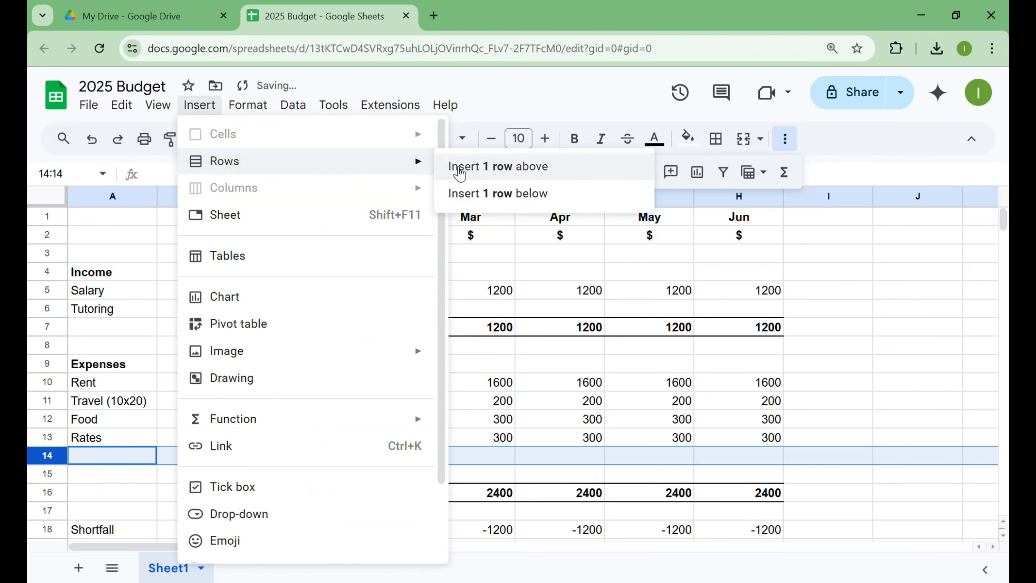
click(451, 166)
click(194, 115)
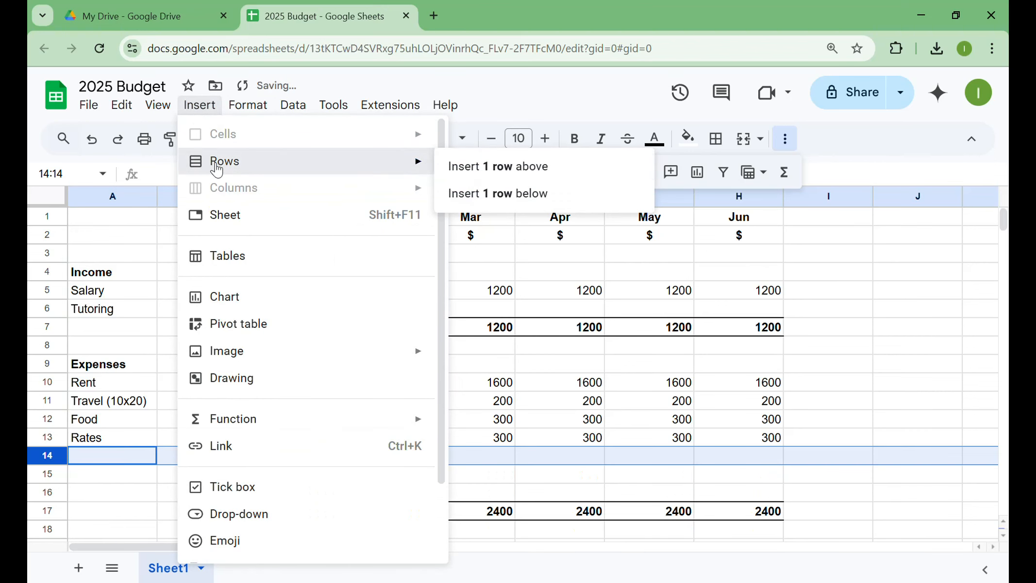
click(486, 166)
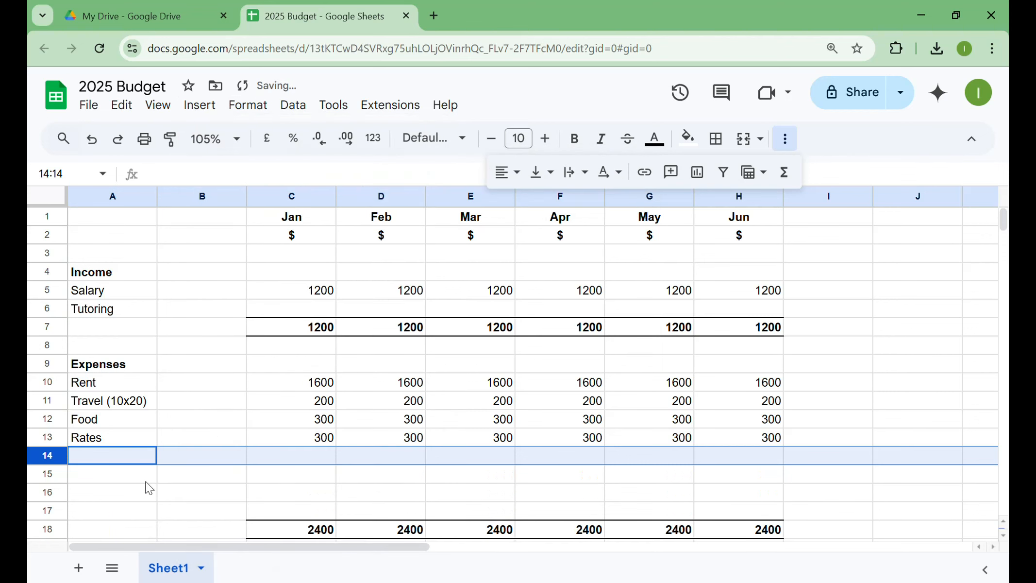
- Enter the expense labels "Insurance", "Window repayment" and "Christmas saving" in A14, A15 and A16
click(130, 461)
text(Insurance)
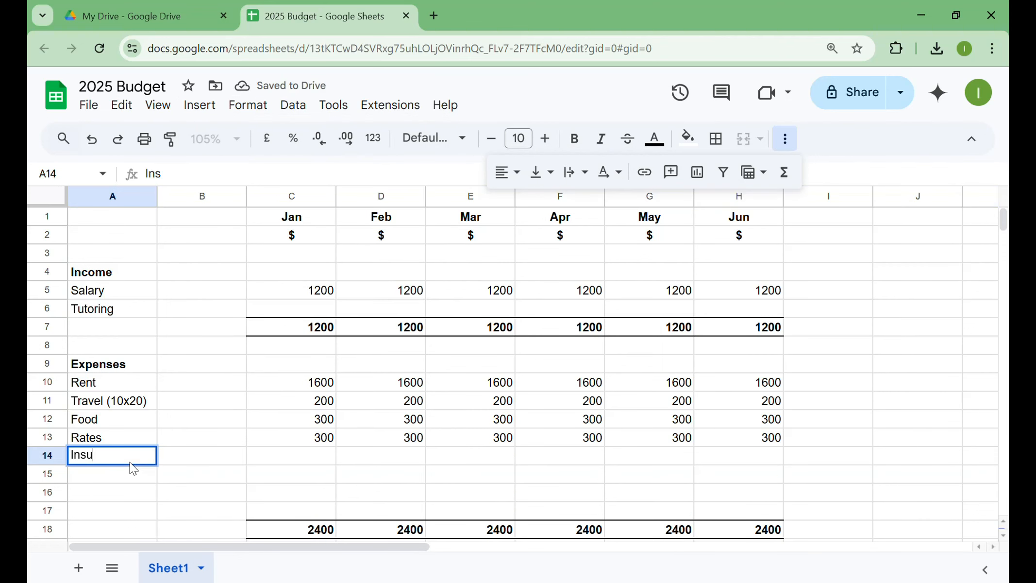
key(Return)
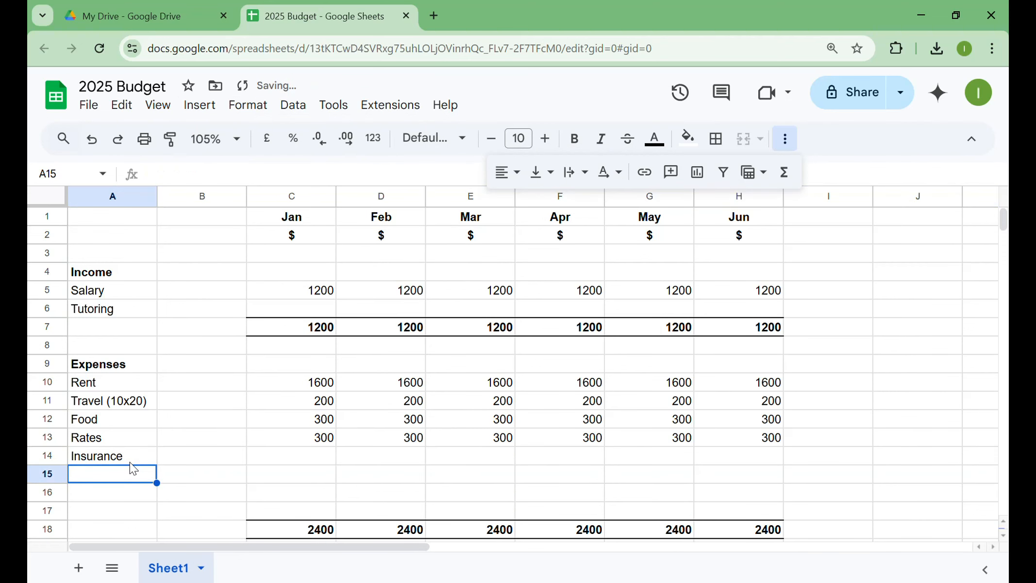
text(Window rep)
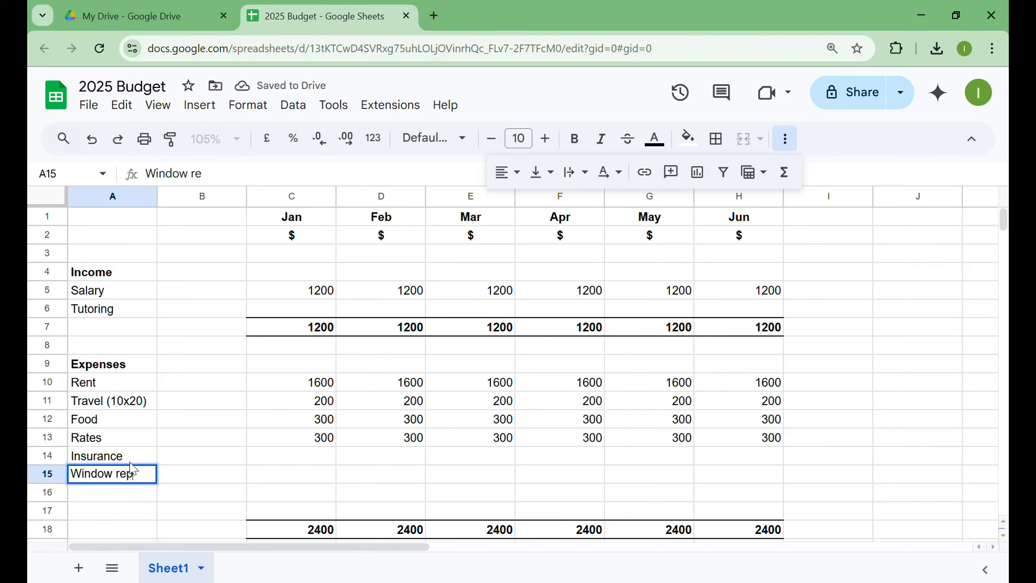
text(ayment)
key(Return)
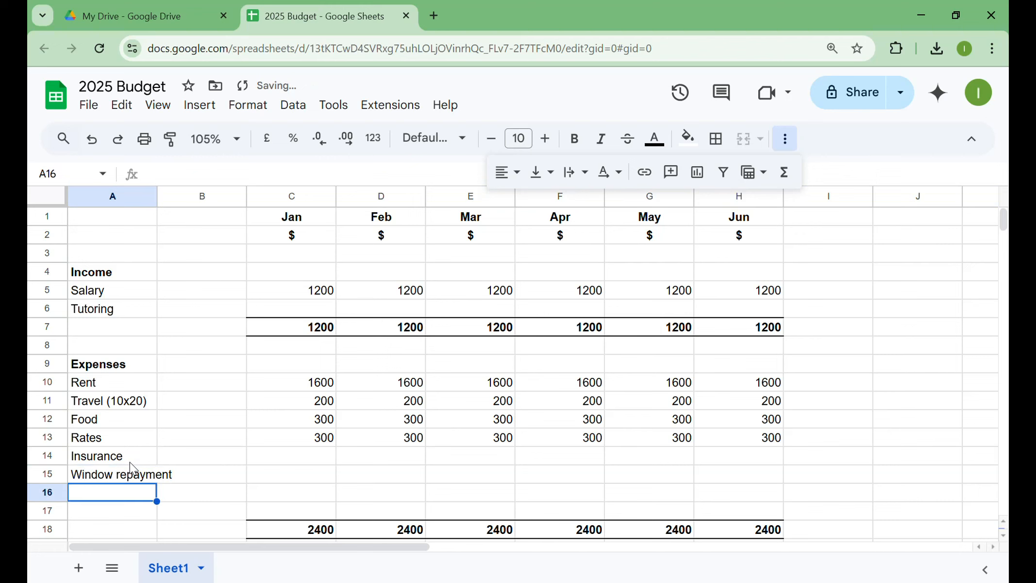
text(Christmas )
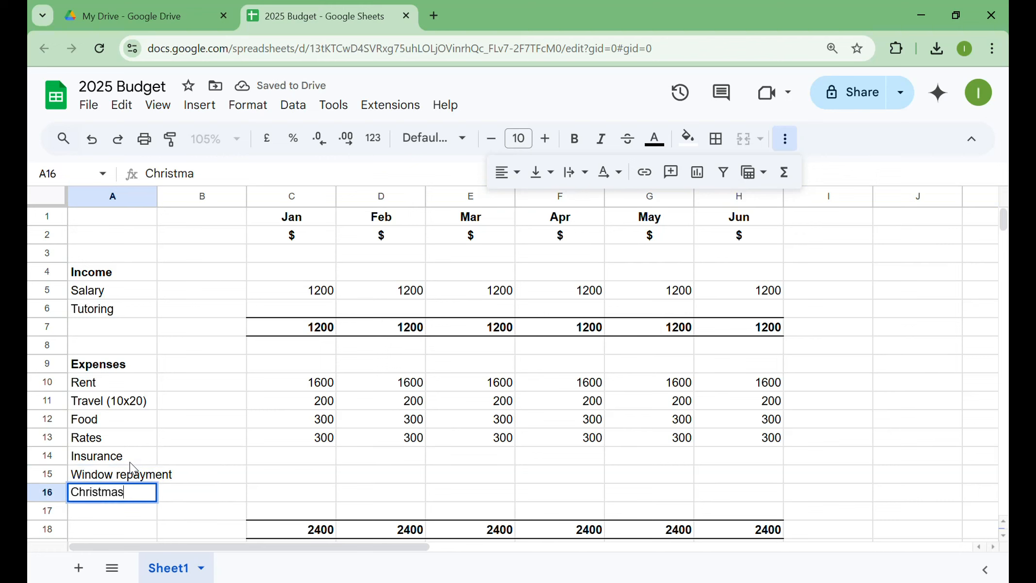
text(saving)
key(Return)
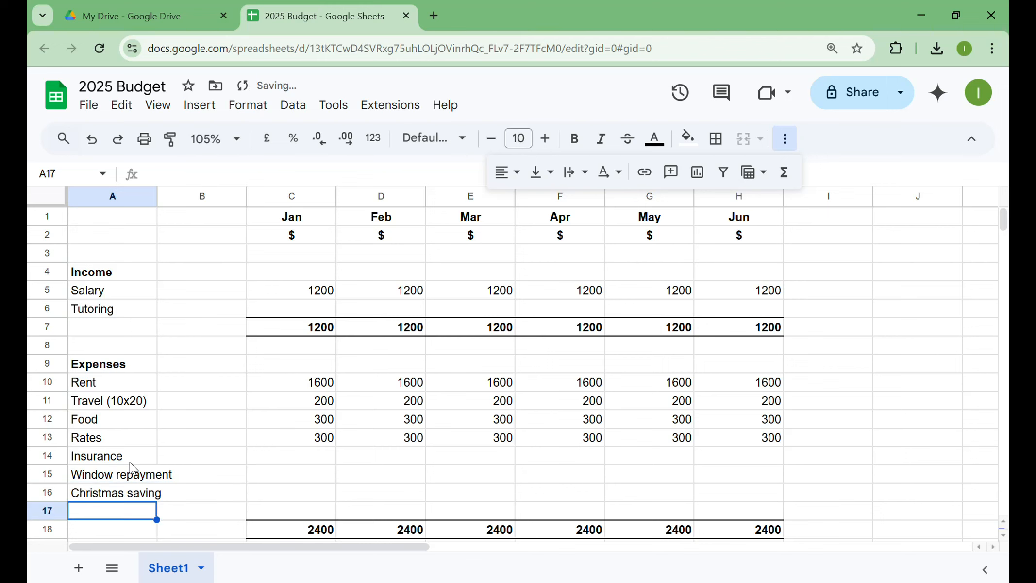
- Enter 100 for Insurance and 400 for Window repayment in January, and fill both amounts across through June
click(313, 457)
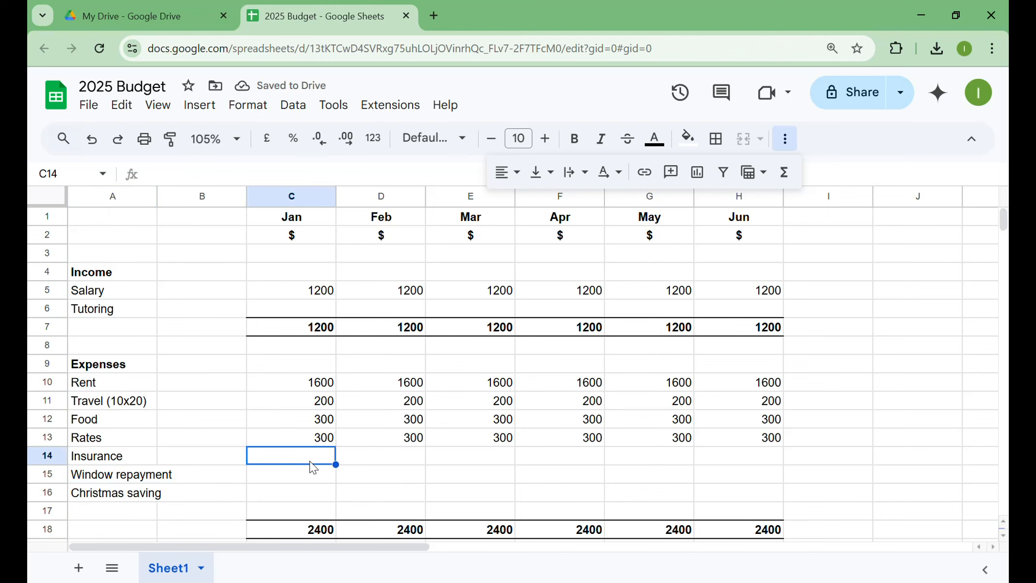
text(100)
key(Return)
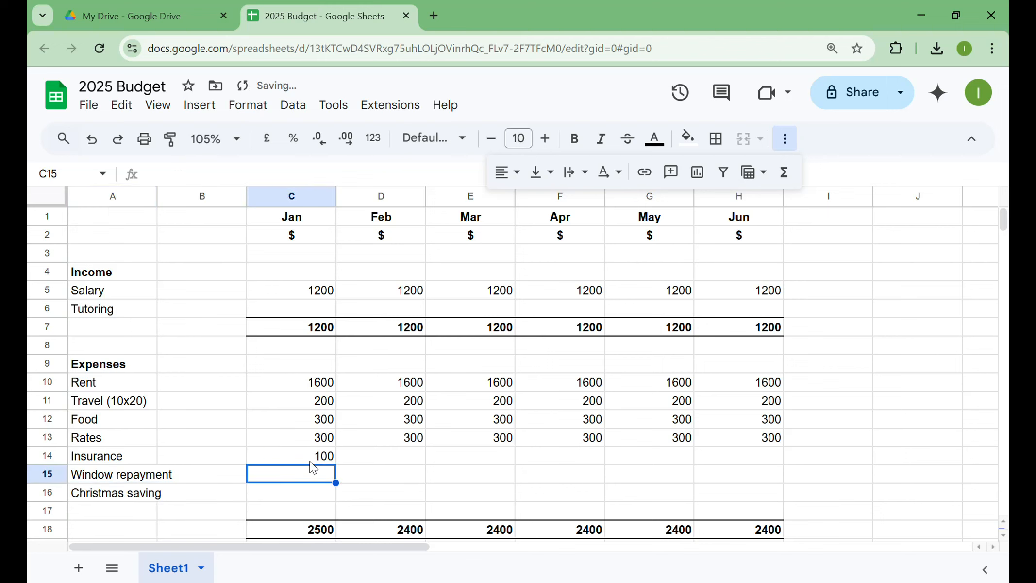
text(4000)
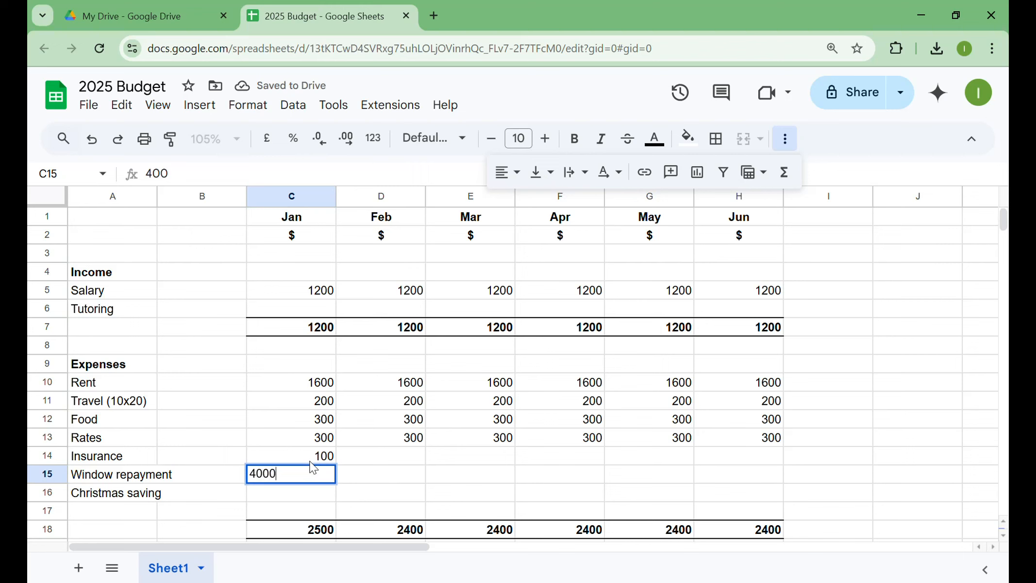
key(BackSpace)
key(Return)
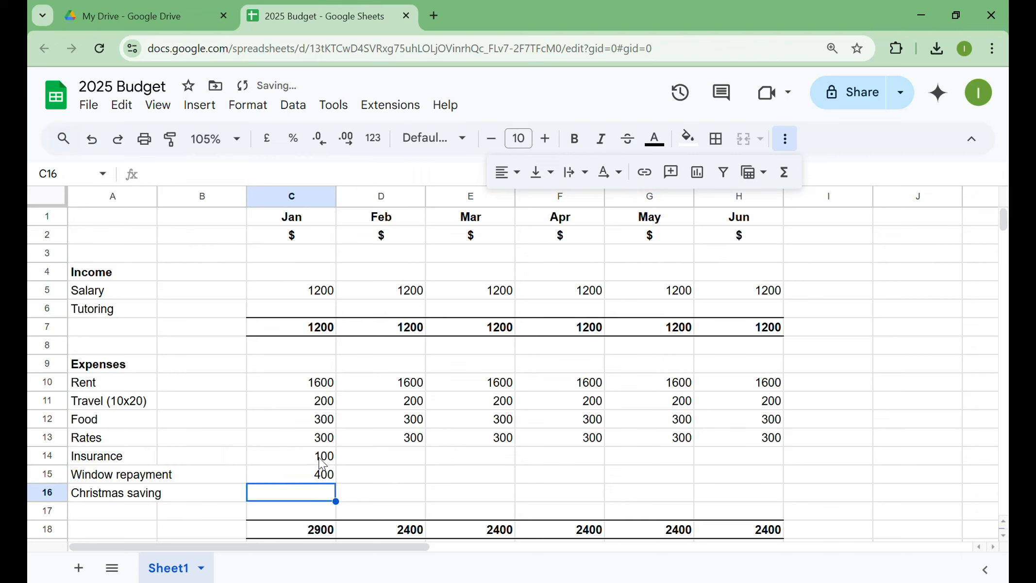
drag(311, 459, 736, 472)
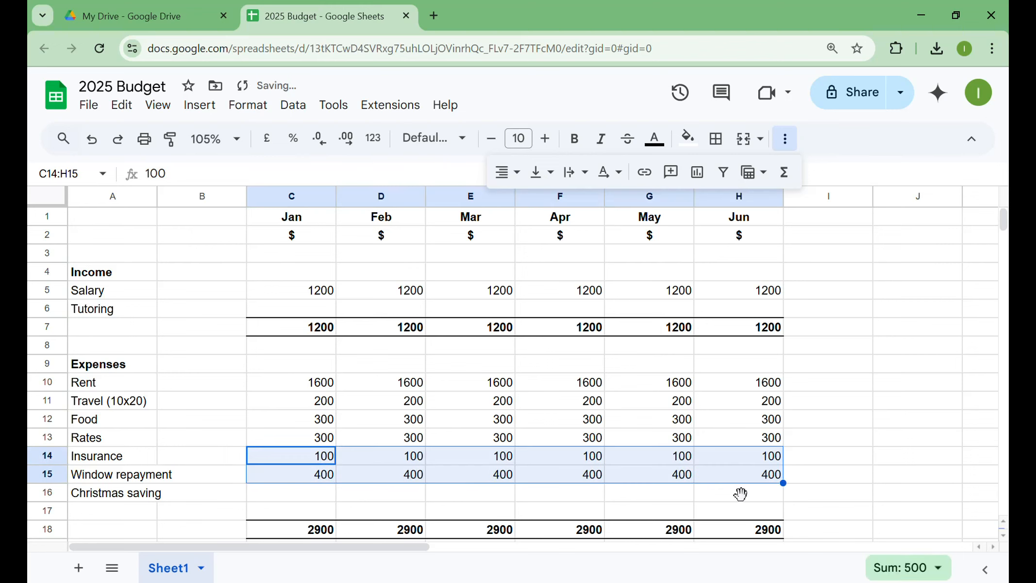
- Enter 1000 as the June Christmas saving amount in H16
click(739, 493)
text(1000)
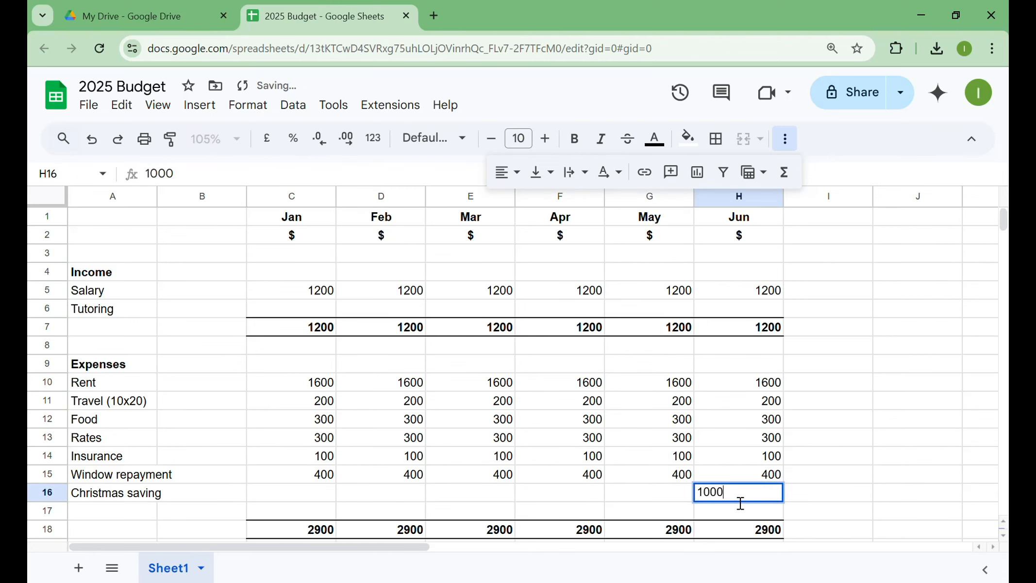
key(Return)
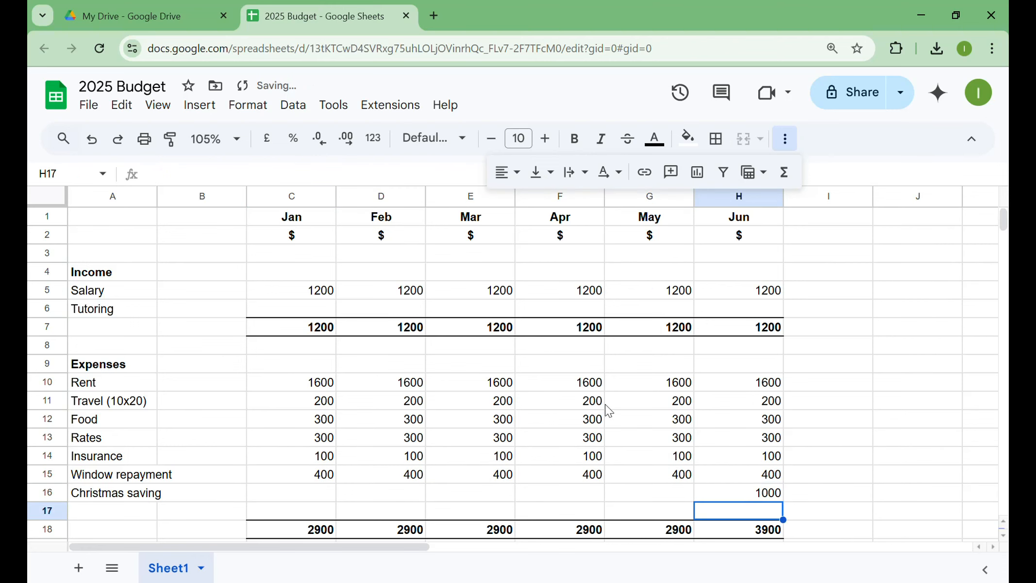
- Reduce the sheet's zoom level to 100% and finally to 90%, bringing the shortfall and hours rows into view
click(210, 146)
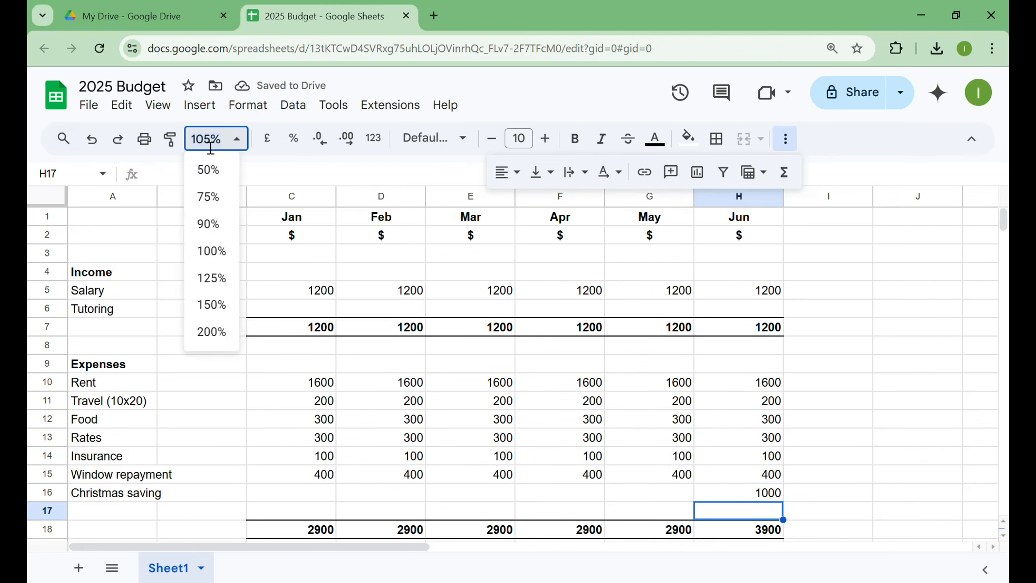
click(214, 250)
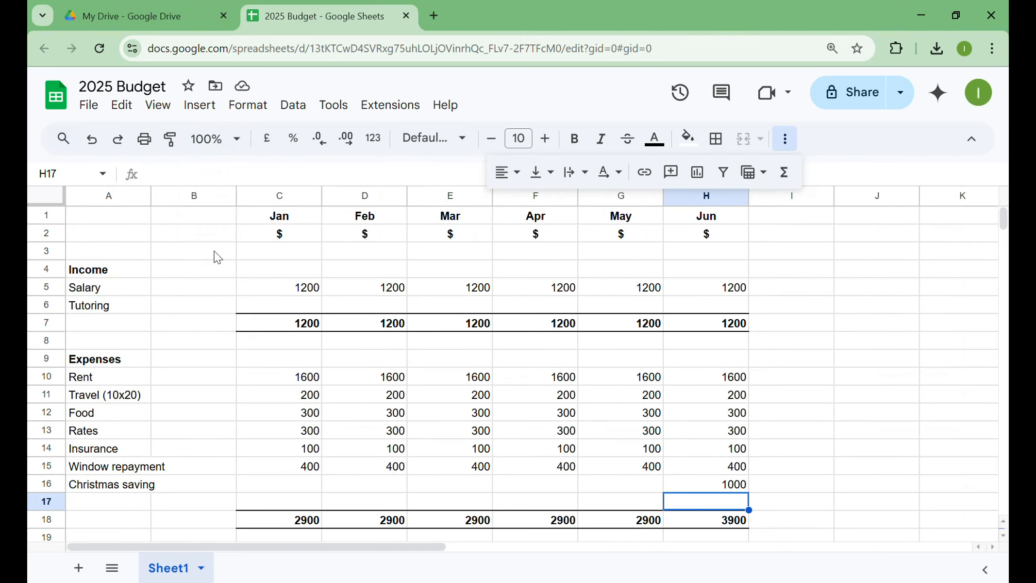
click(214, 141)
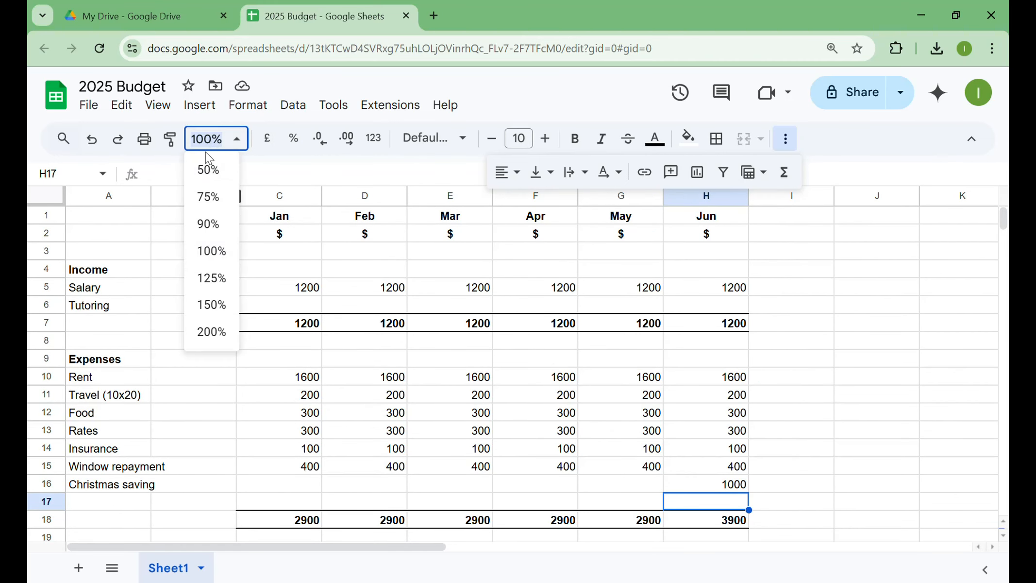
text(90)
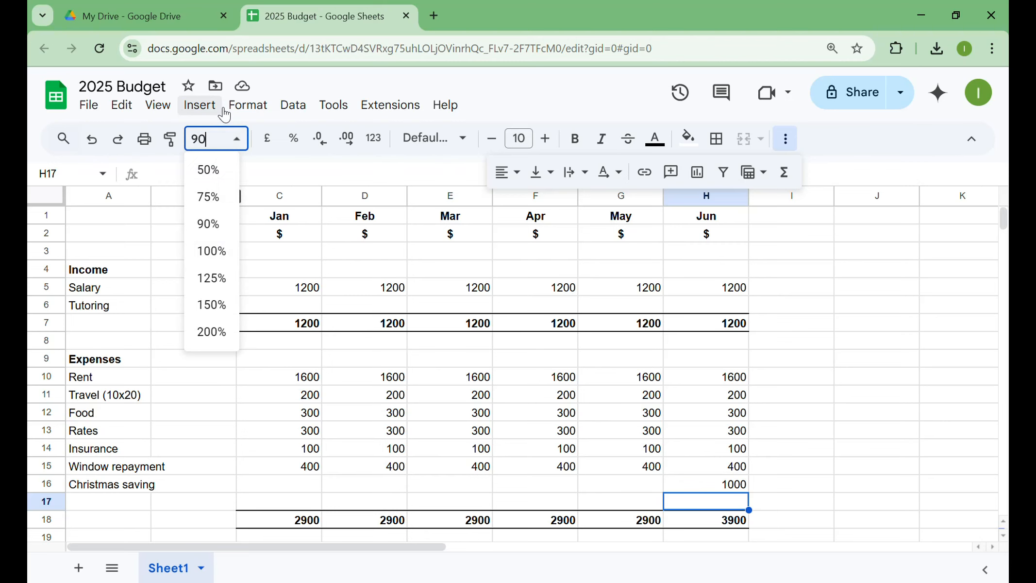
key(Return)
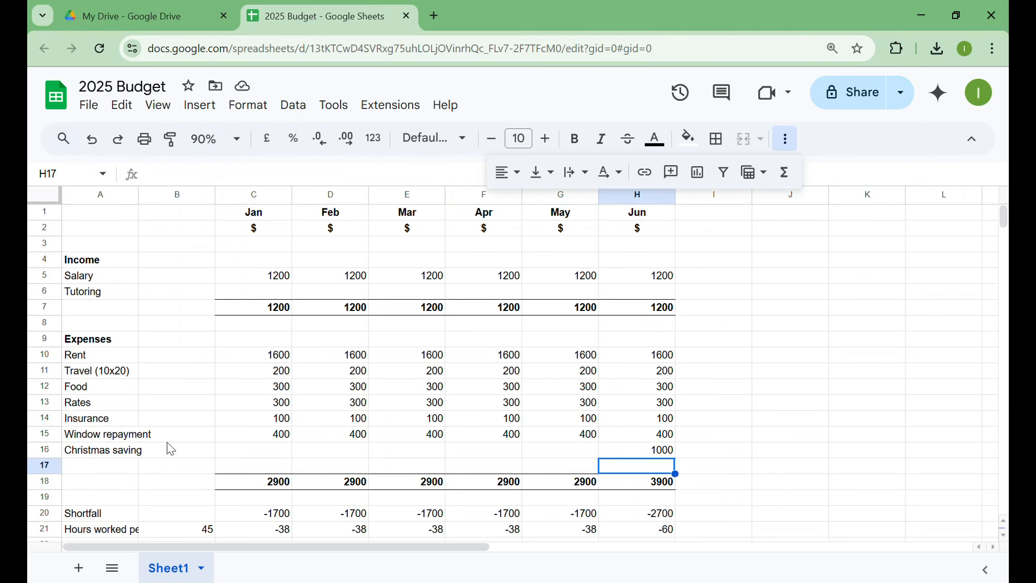
- Fill the June hours-worked cell H21 with red to highlight it
click(643, 530)
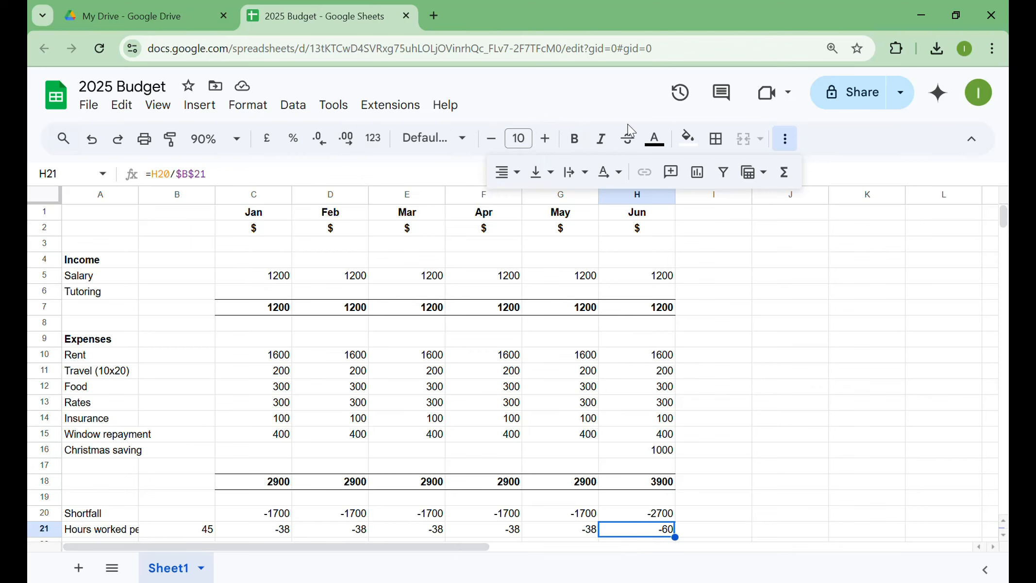
click(692, 140)
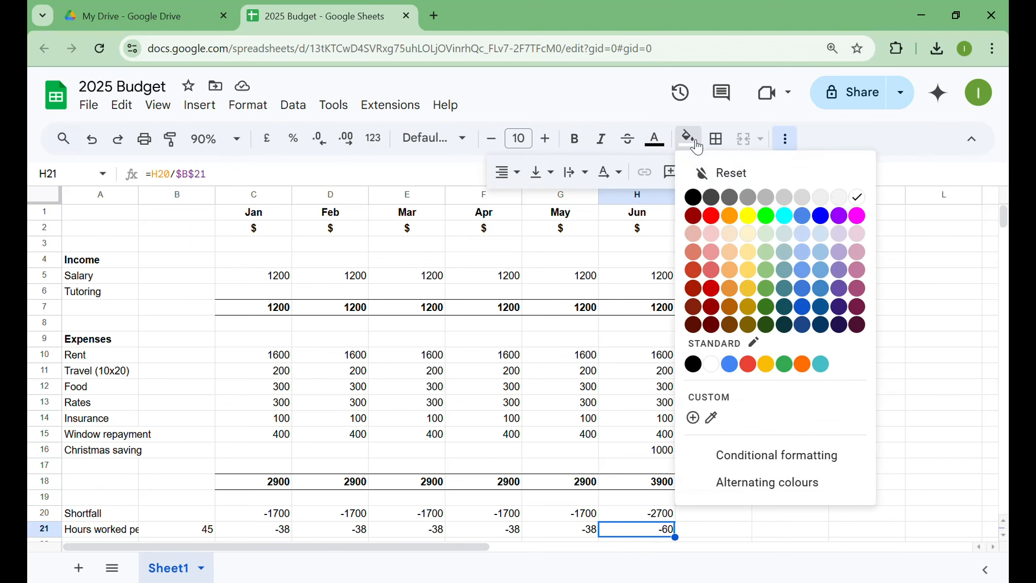
click(712, 216)
click(747, 341)
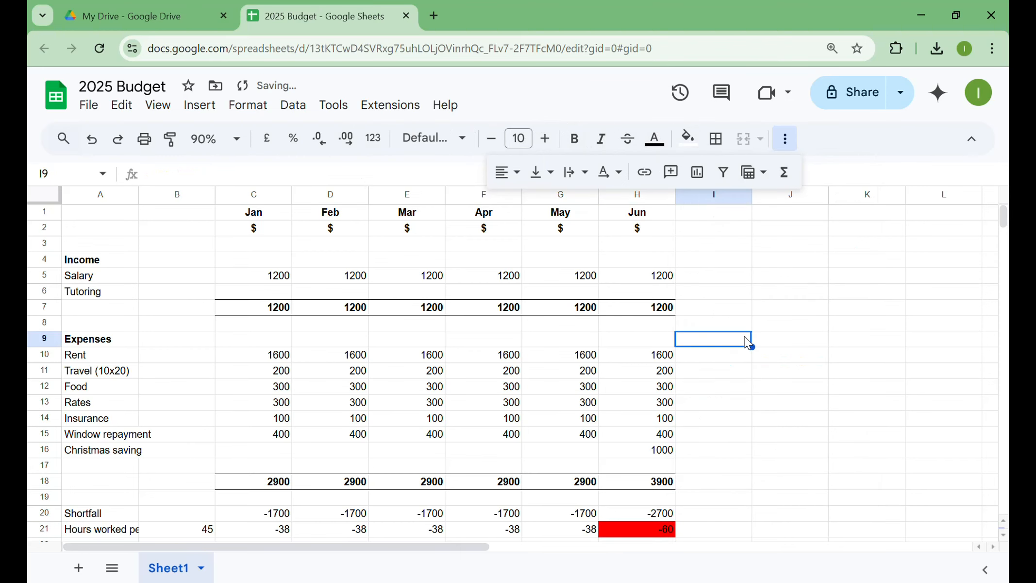